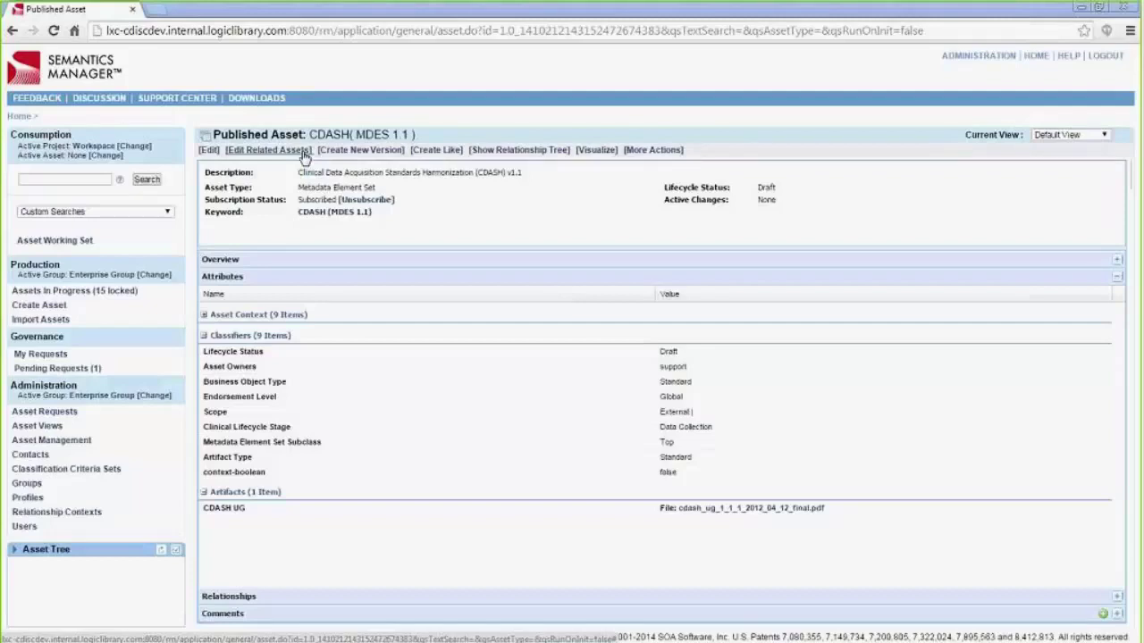
- Open the related-assets editor for CDASH, and expand the published asset's relationships to examine its contained sets
click(304, 152)
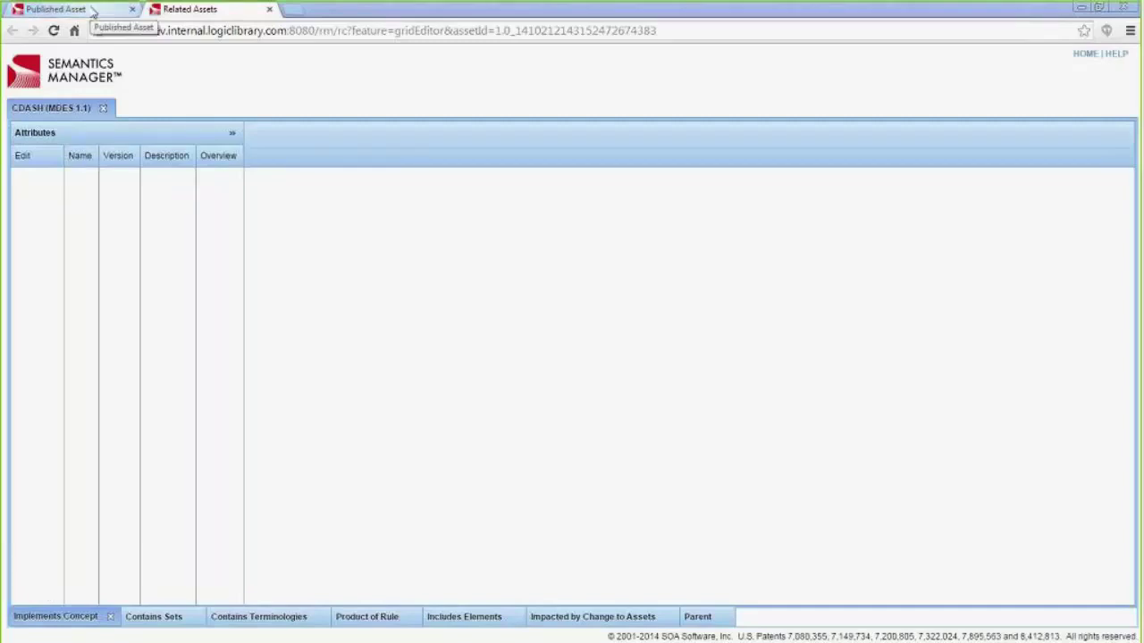
click(92, 9)
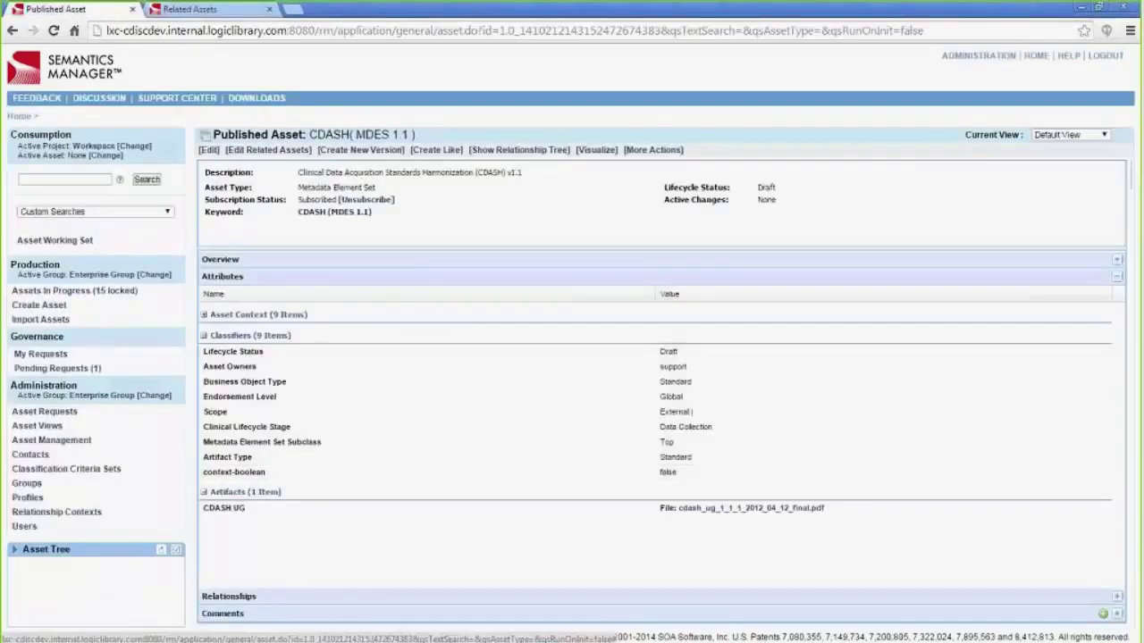
click(391, 283)
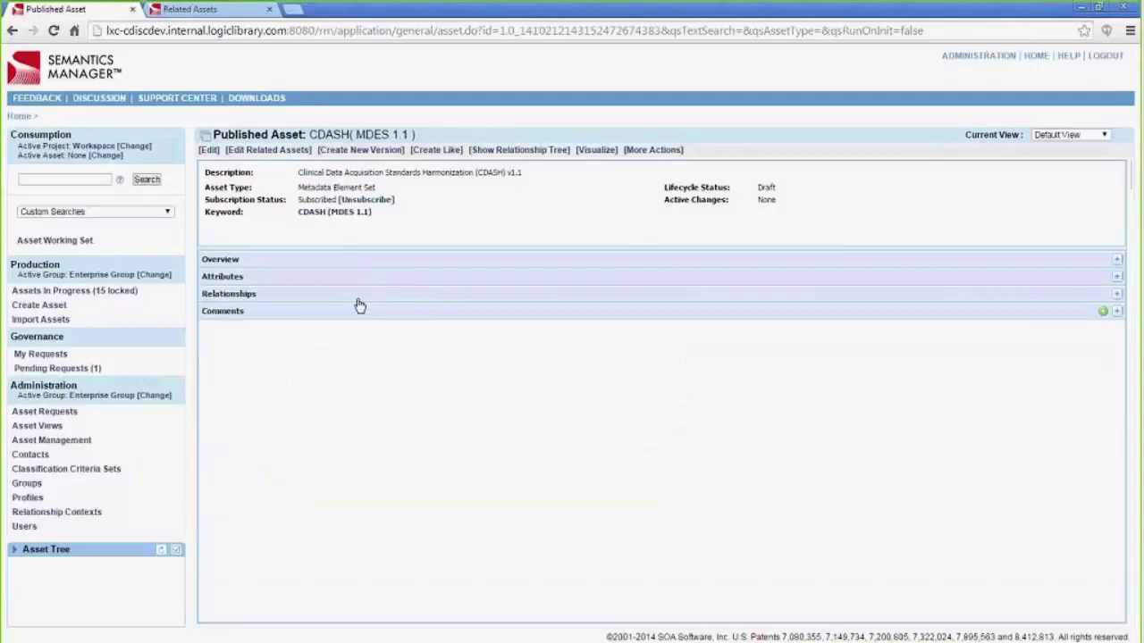
click(358, 299)
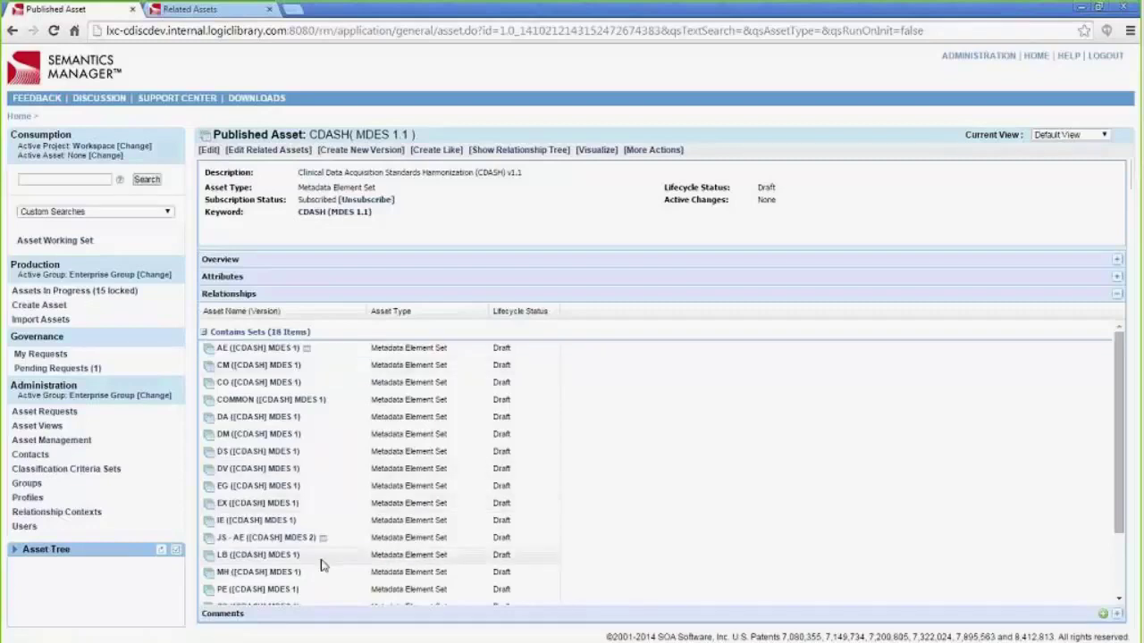
mouse_move(232, 338)
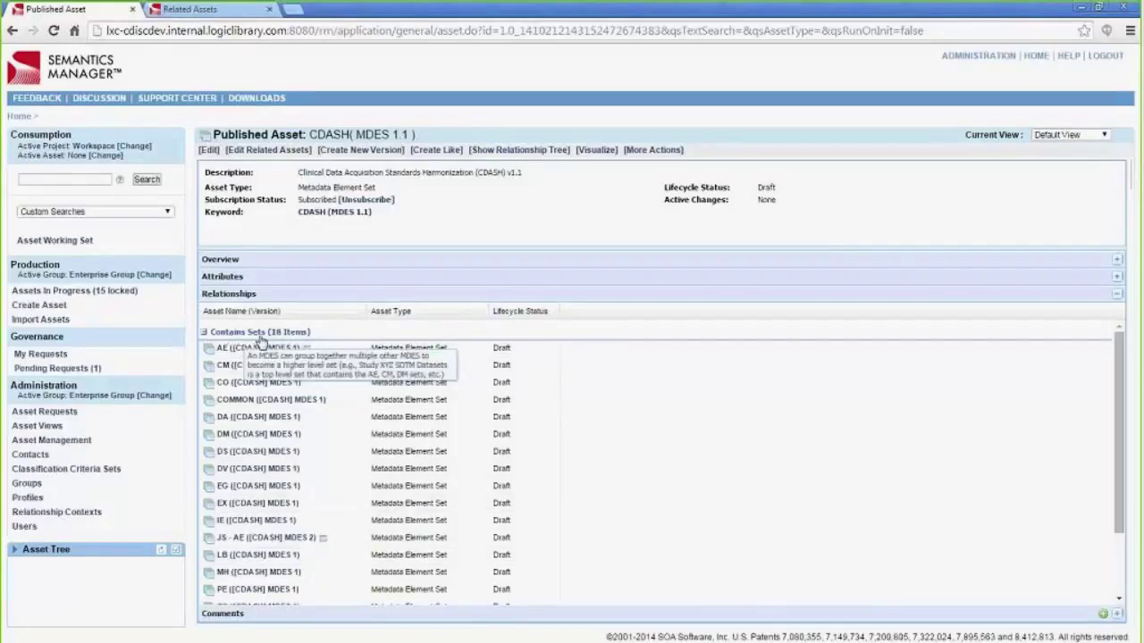
- List CDASH's contained sets in the related-assets editor and bring up the commands for the JS - AE set
click(233, 9)
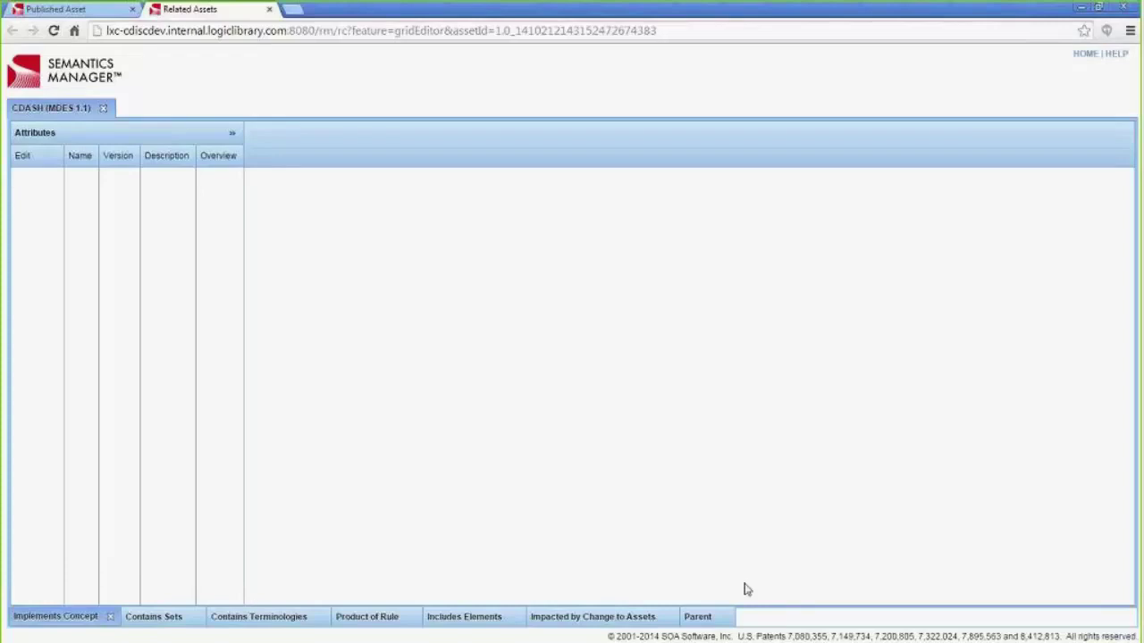
click(156, 618)
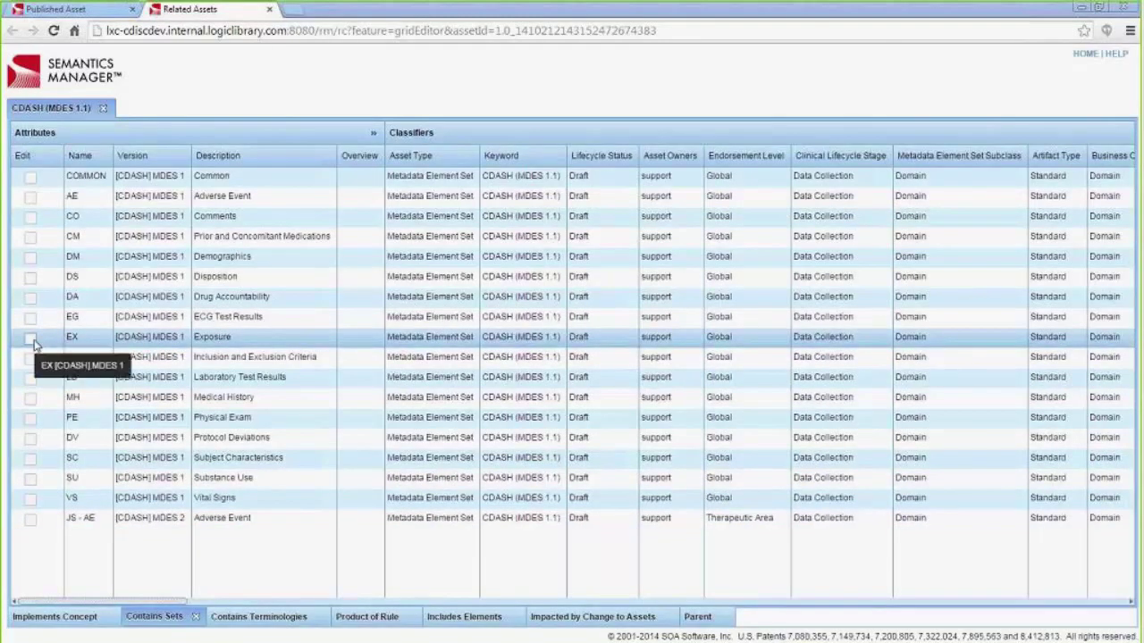
click(89, 518)
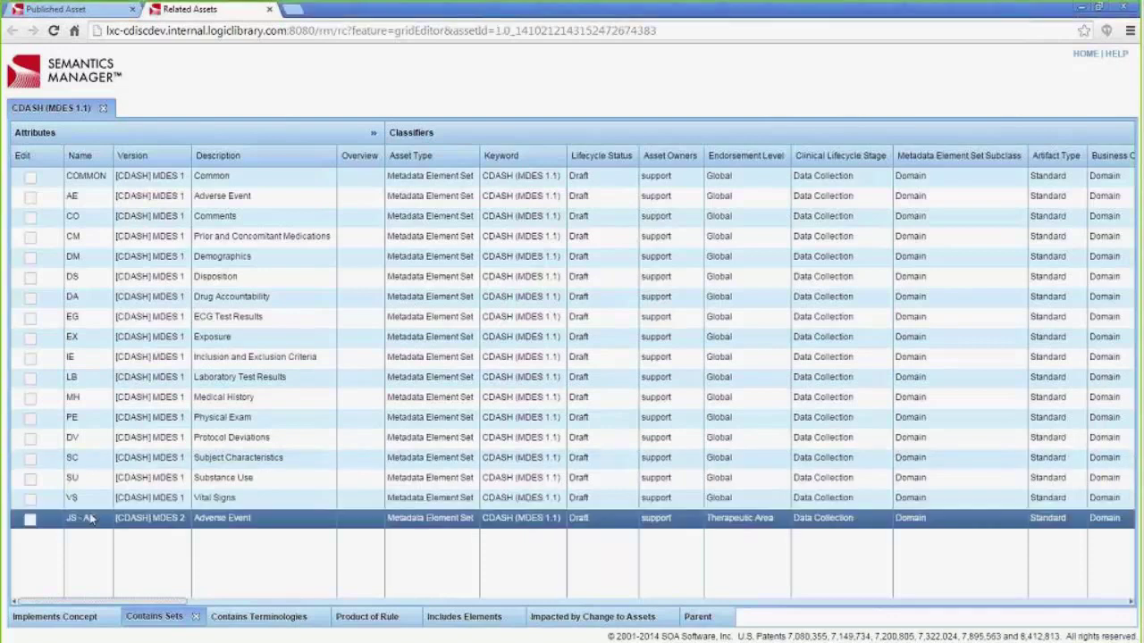
right_click(89, 519)
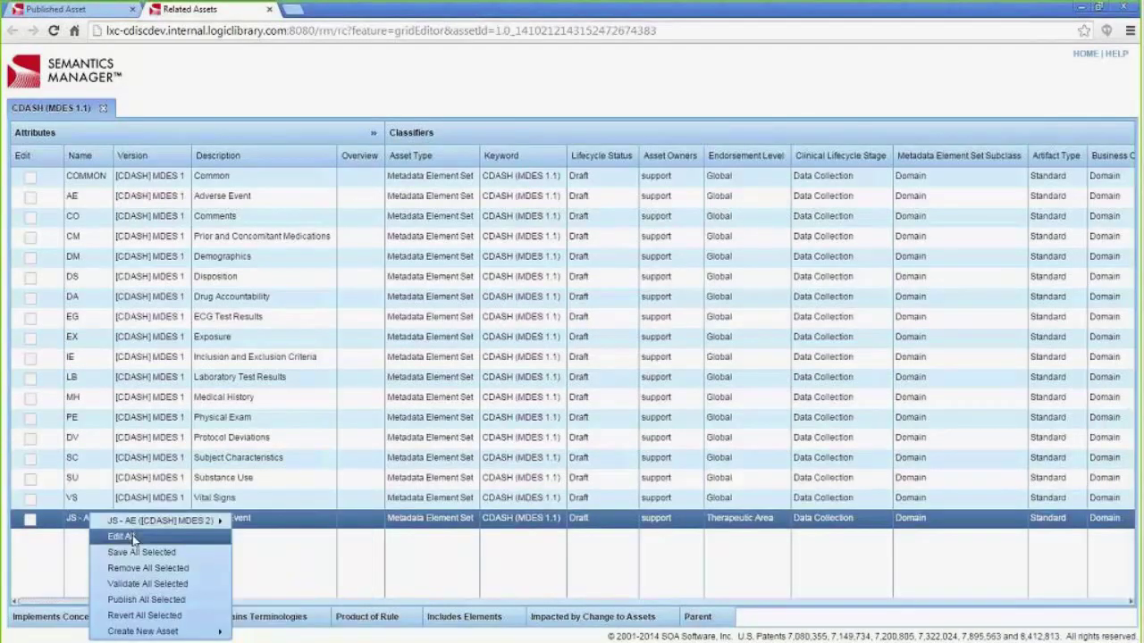
mouse_move(139, 522)
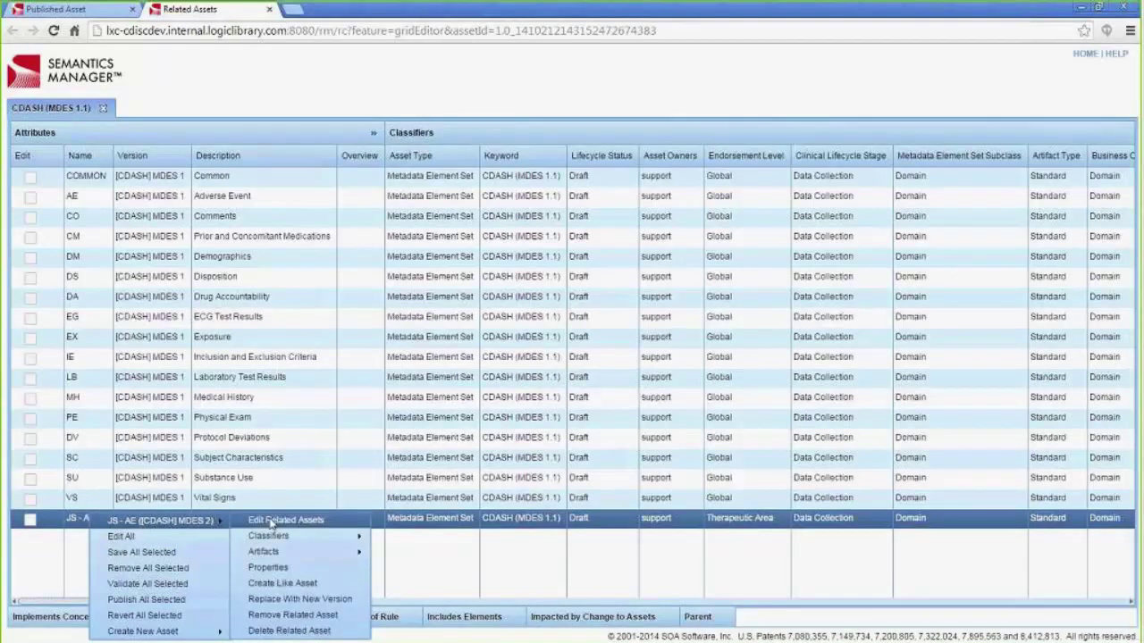
- Mark the JS - AE set for editing and open its related assets for editing
click(30, 521)
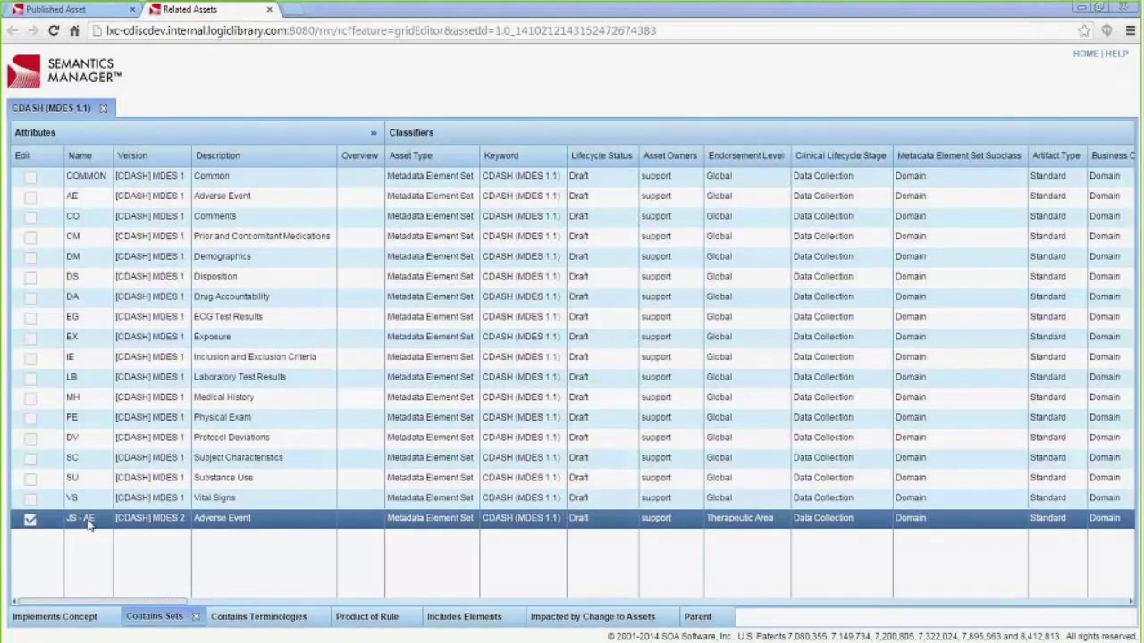
right_click(89, 526)
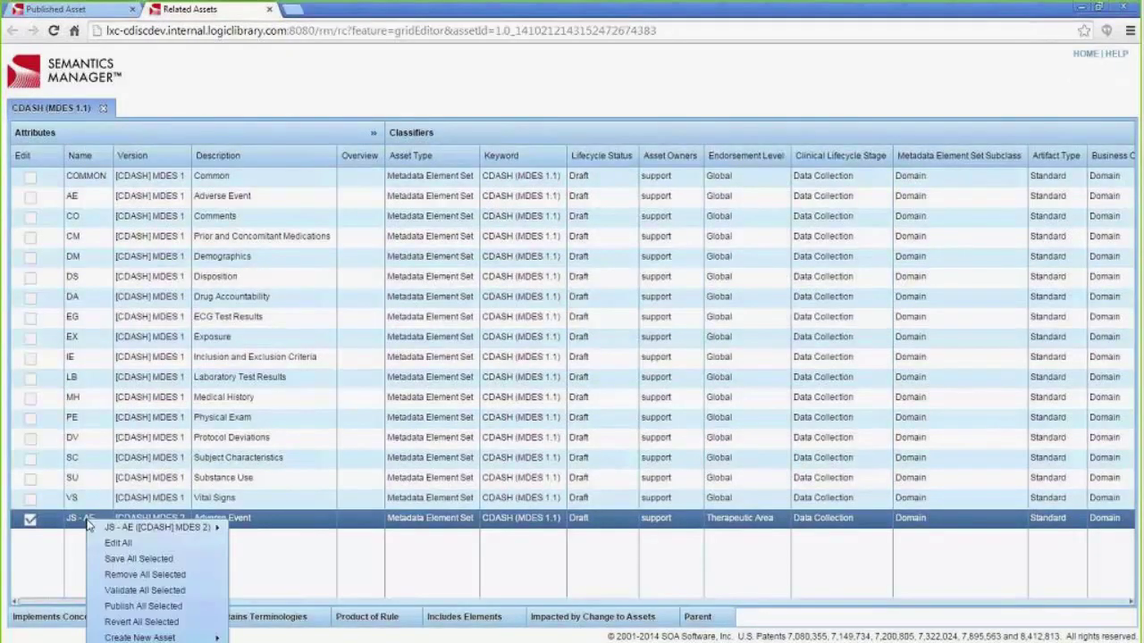
mouse_move(161, 529)
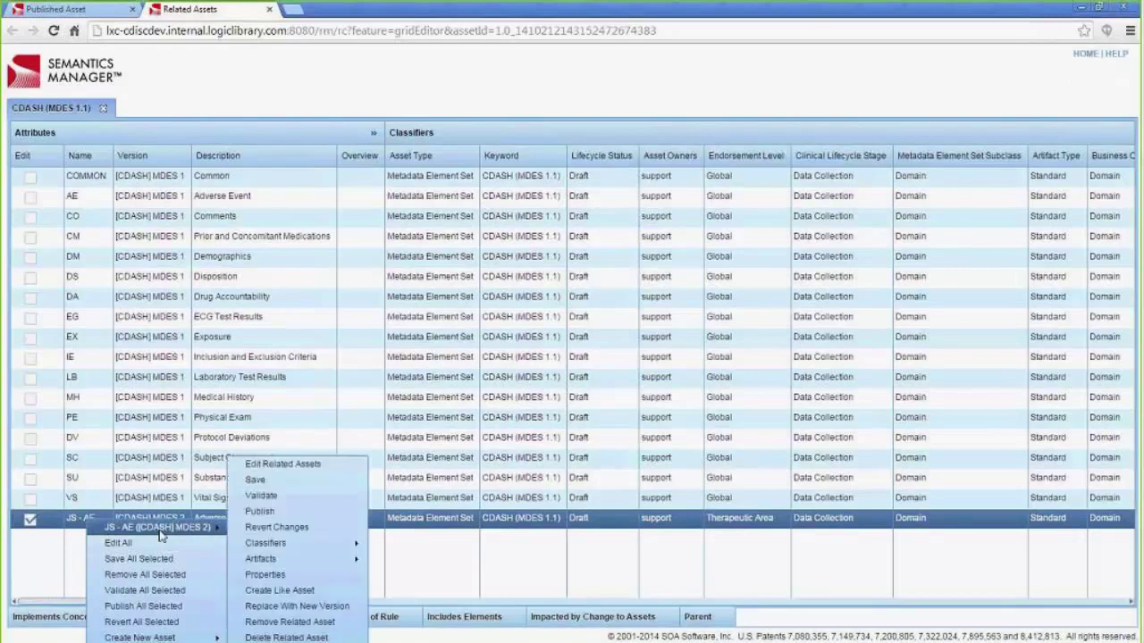
click(283, 466)
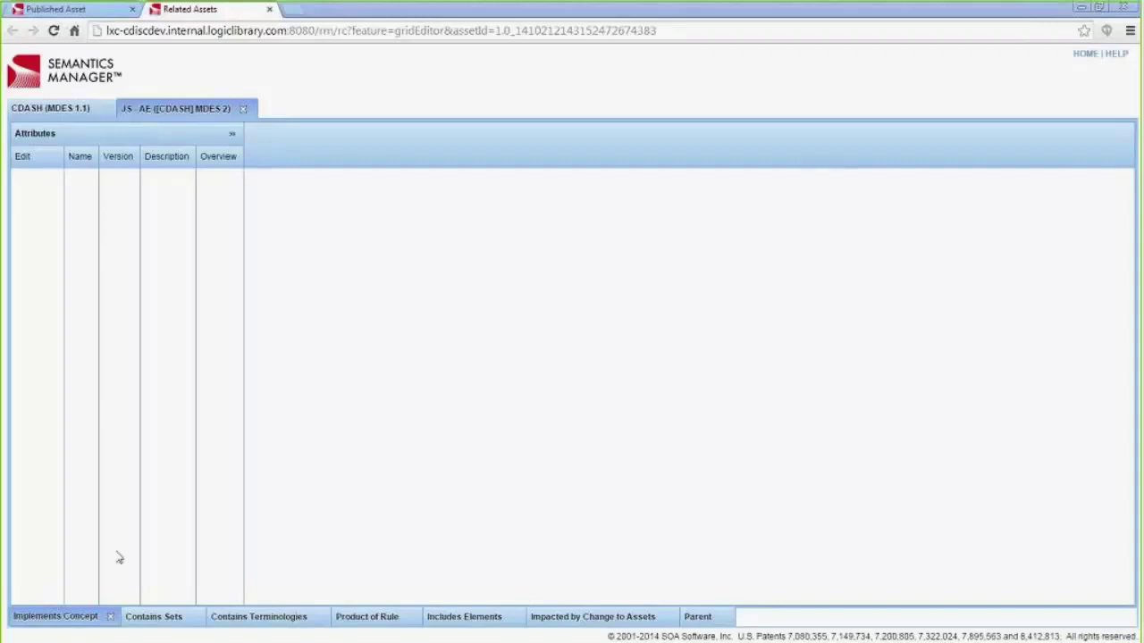
- Check JS - AE's contained sets and terminologies, and display its included metadata elements
click(152, 623)
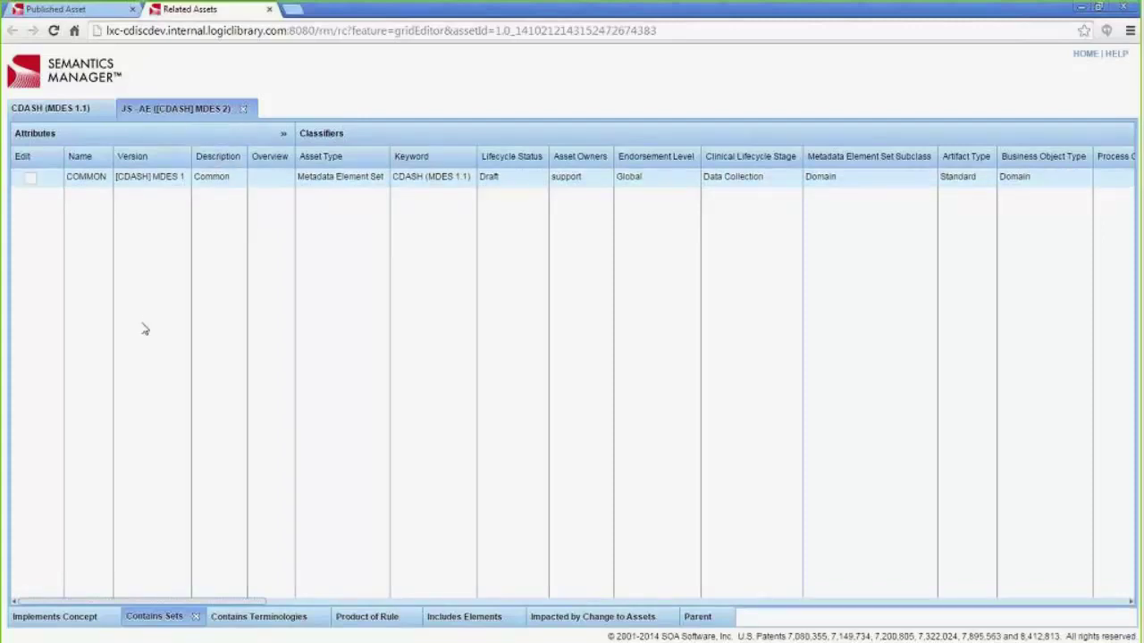
click(246, 623)
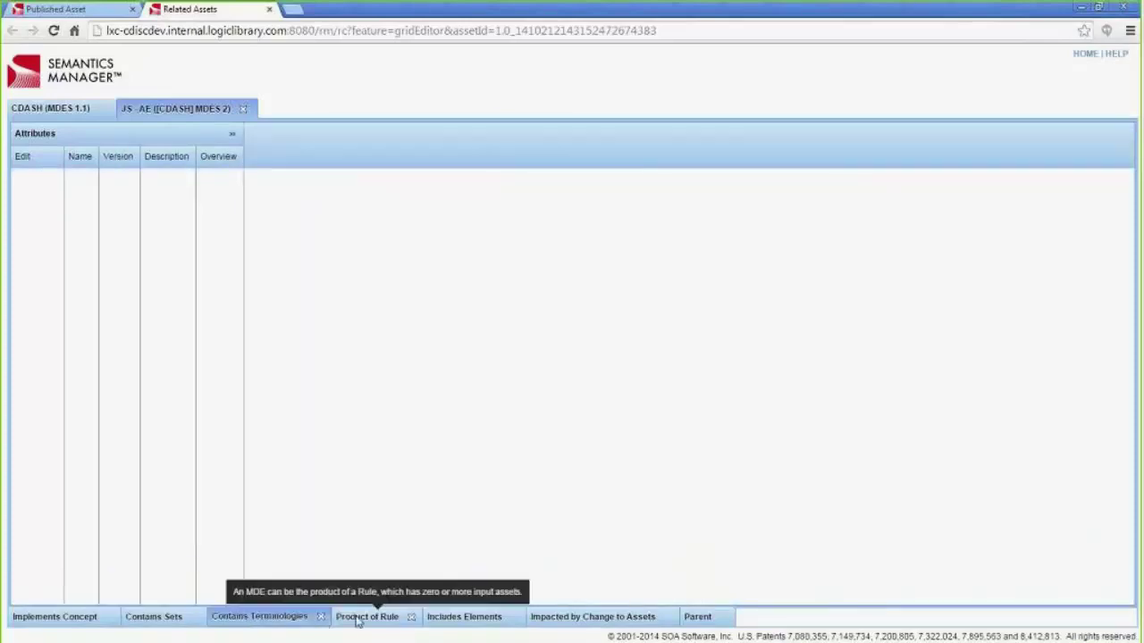
click(441, 623)
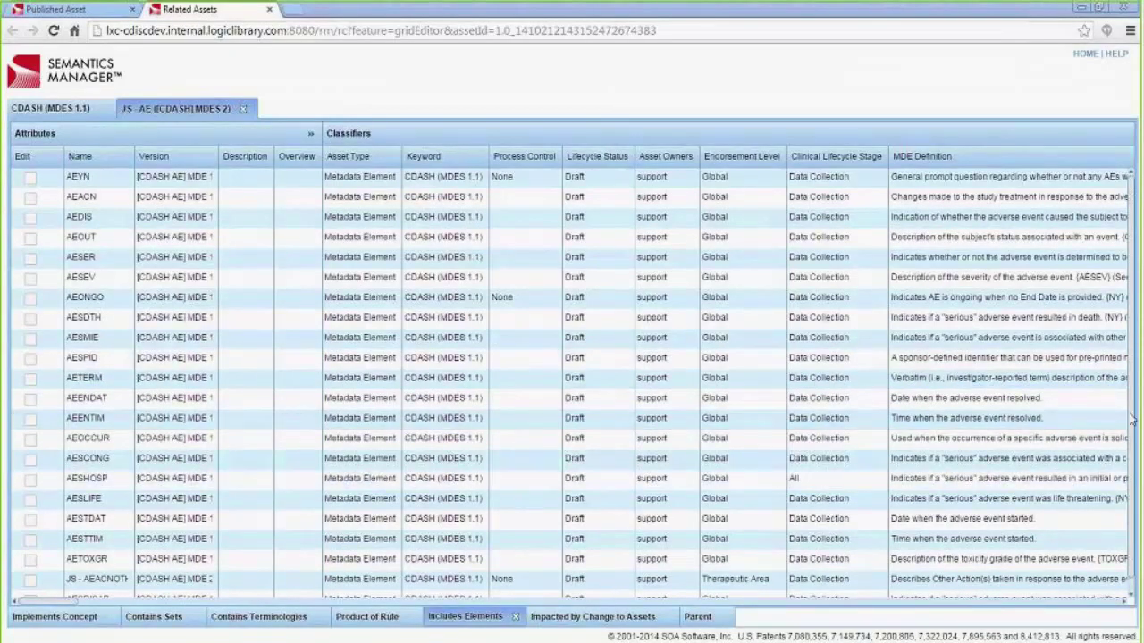
drag(1132, 419, 1140, 322)
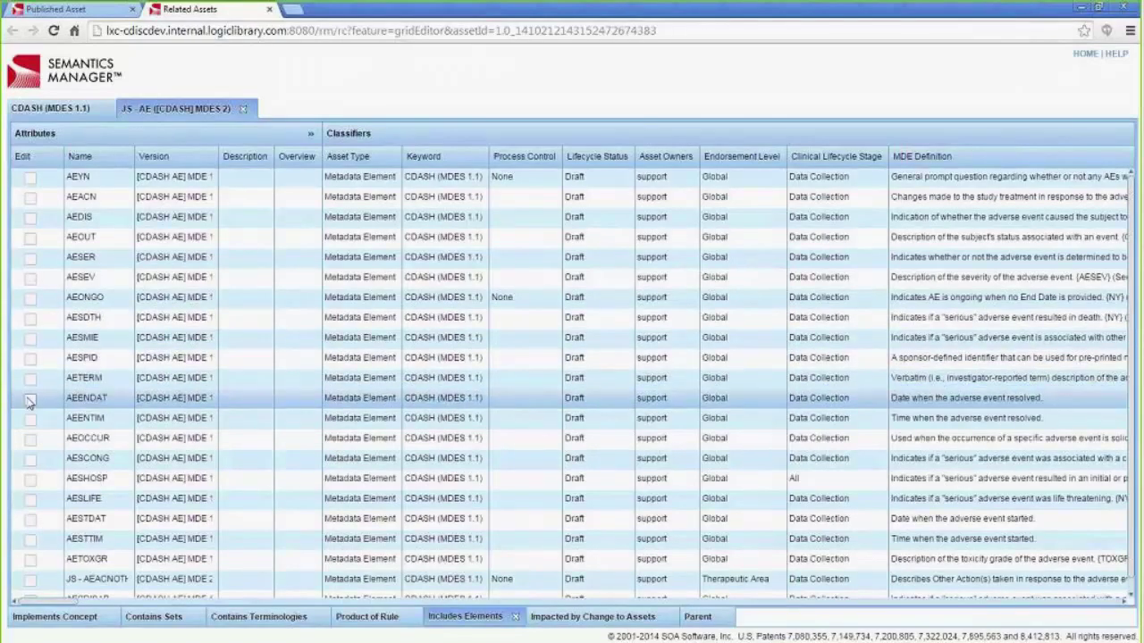
- Put all elements included in JS - AE into edit mode at once and acknowledge the lock notice
click(92, 406)
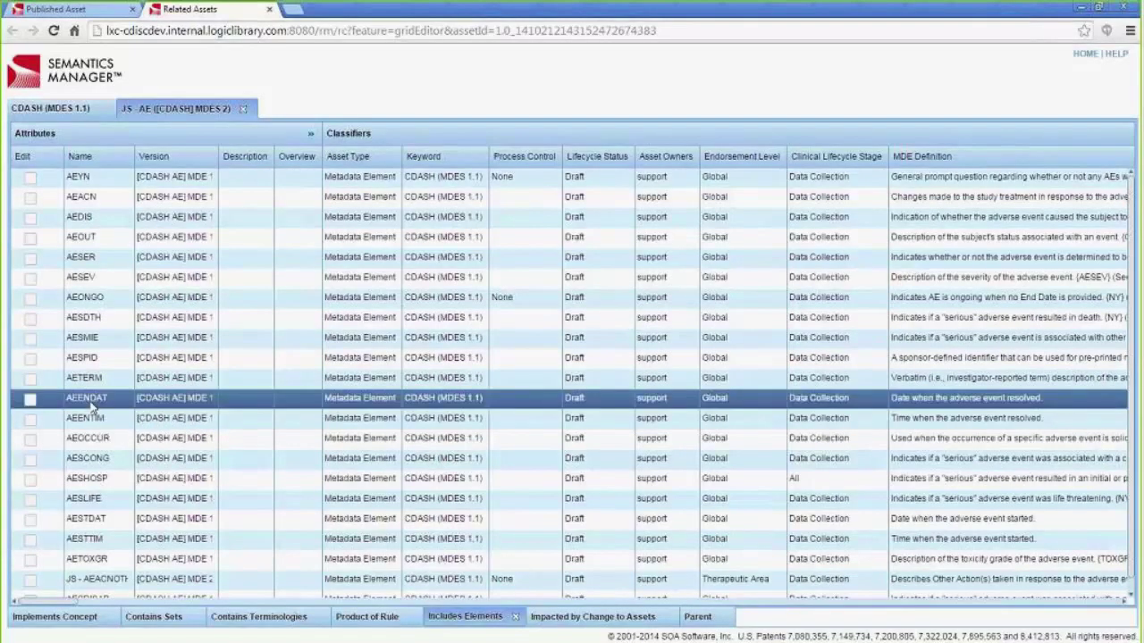
right_click(92, 407)
mouse_move(111, 410)
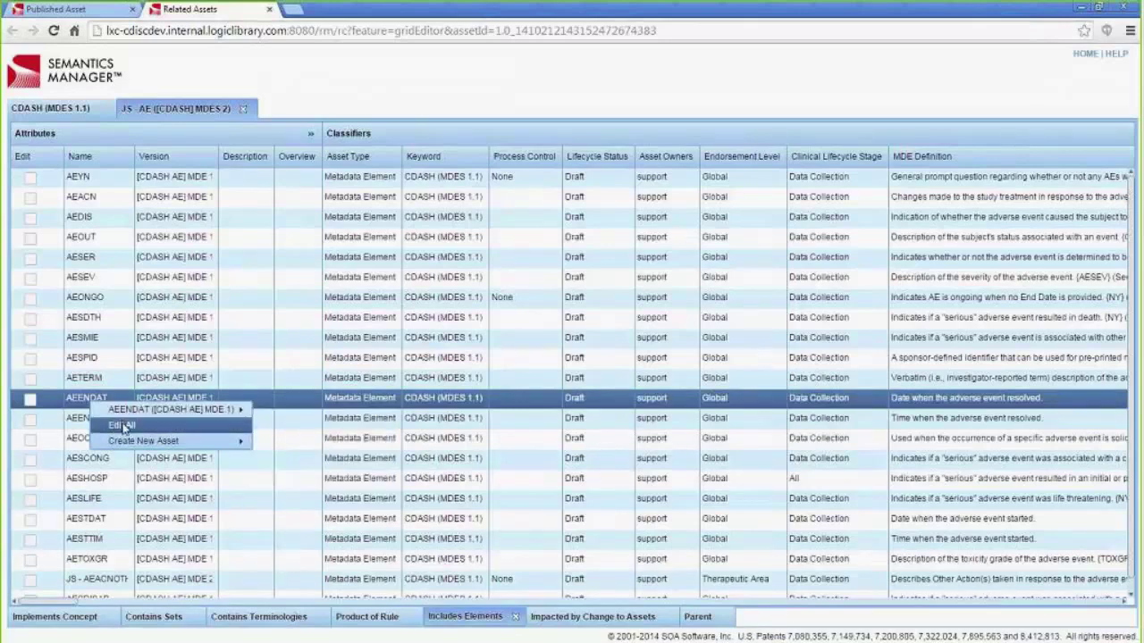
click(123, 427)
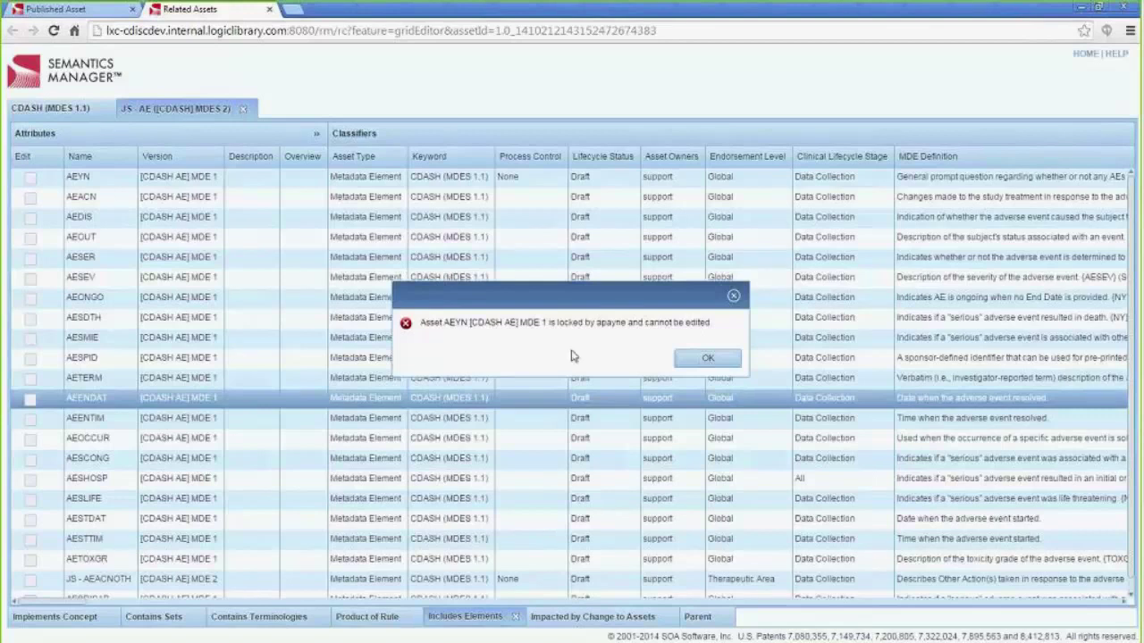
click(688, 359)
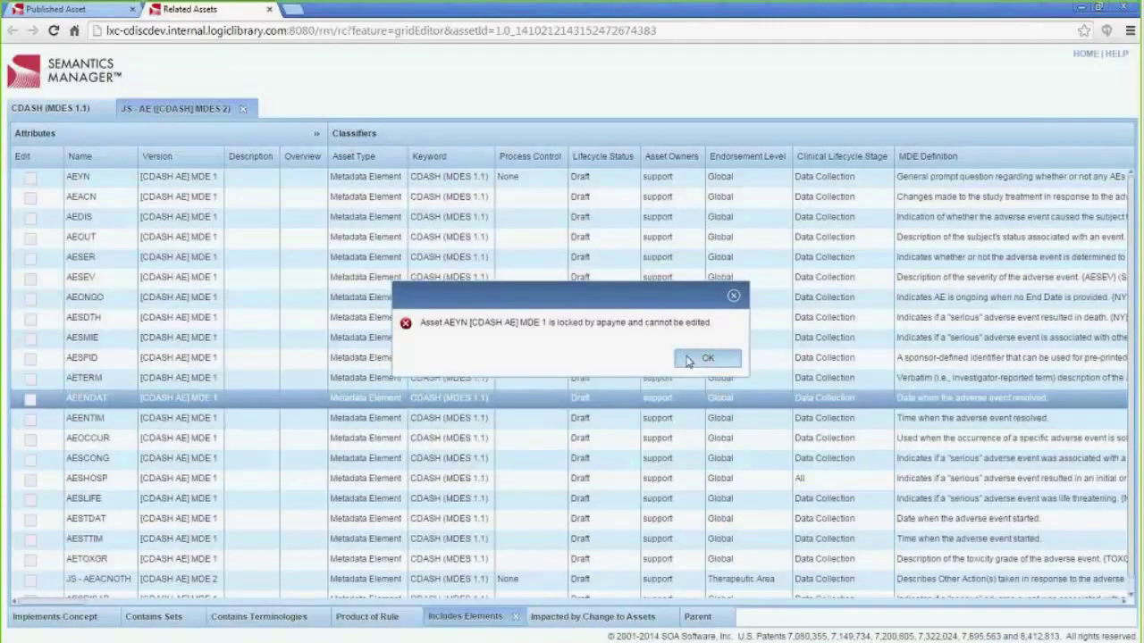
click(706, 358)
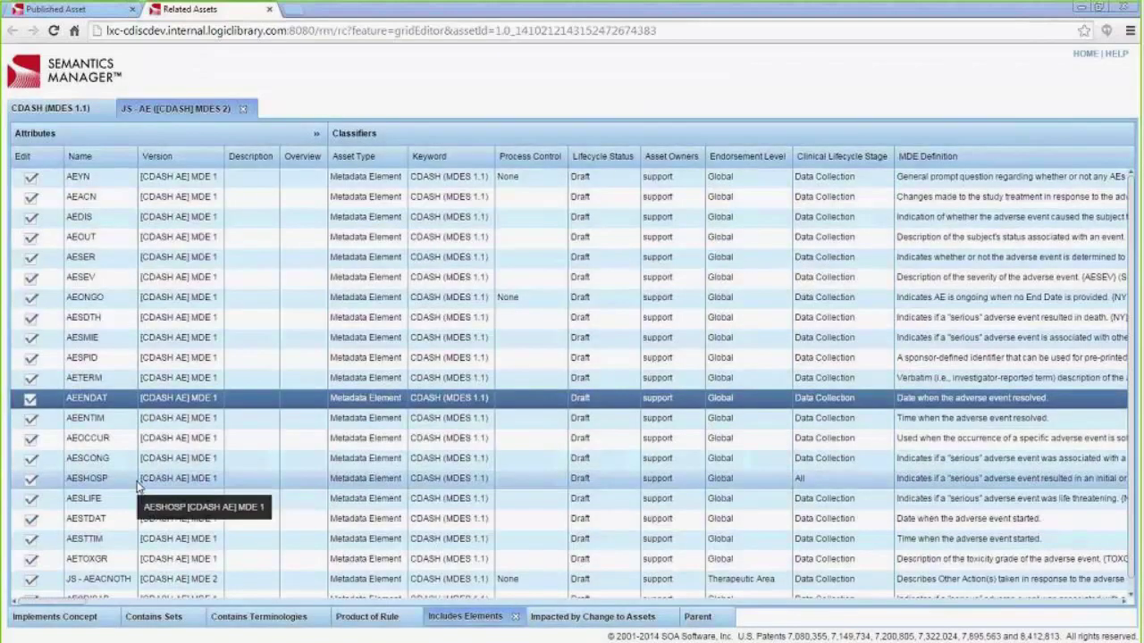
- Set the description of the AESMIE element to "new desc"
click(249, 345)
click(250, 346)
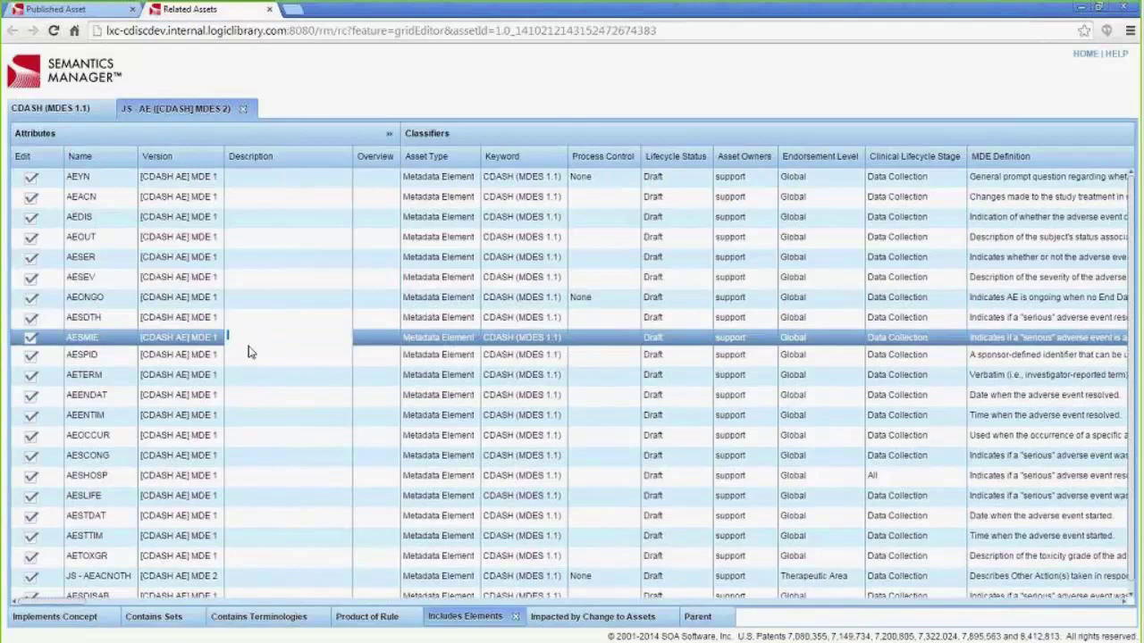
text(new desc)
key(Tab)
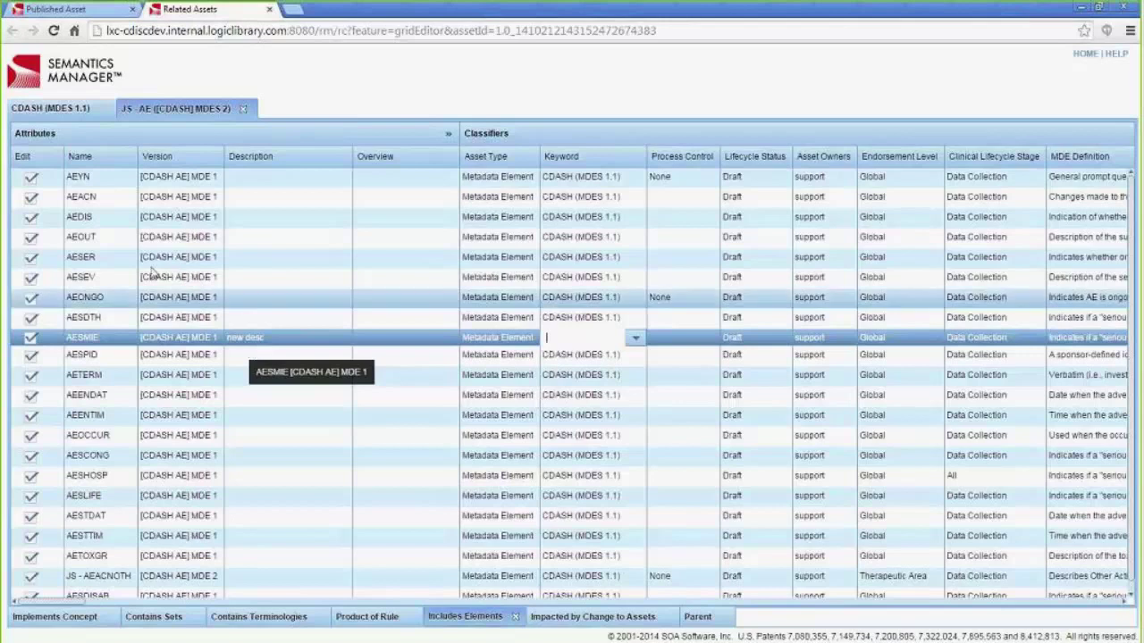
- Examine the bulk, new-asset and individual commands available for the AEACN element
right_click(119, 207)
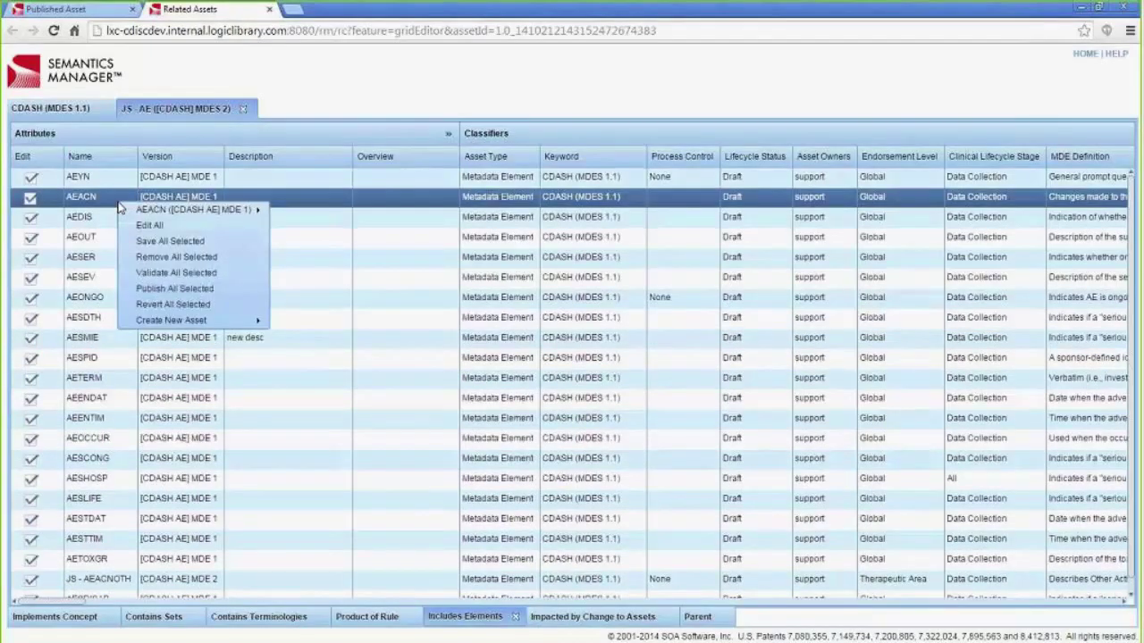
mouse_move(176, 322)
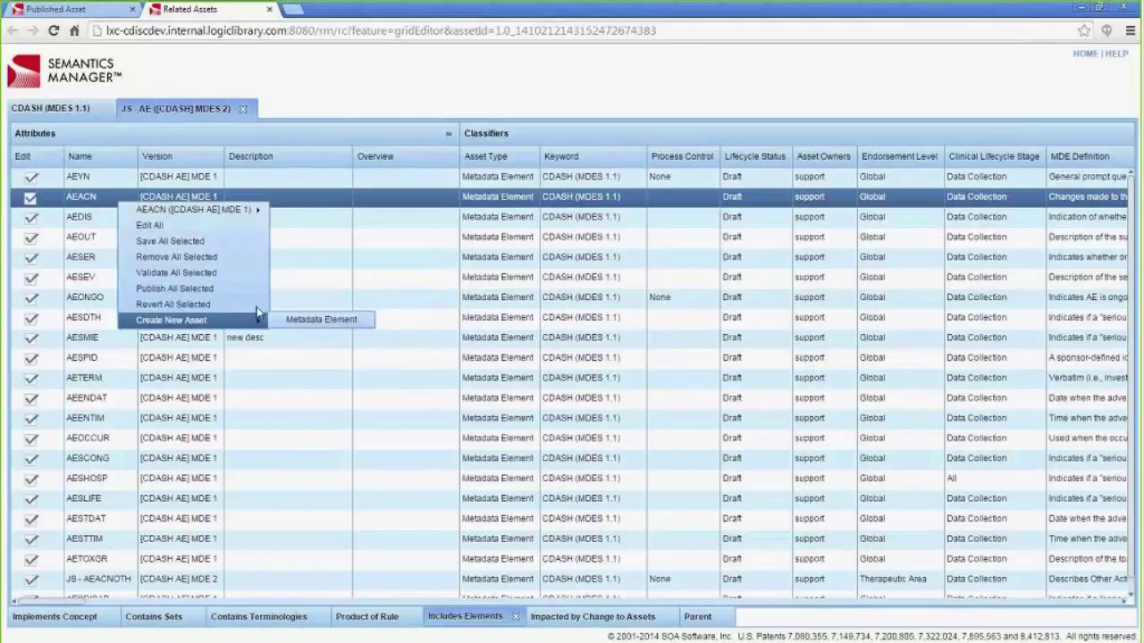
mouse_move(206, 220)
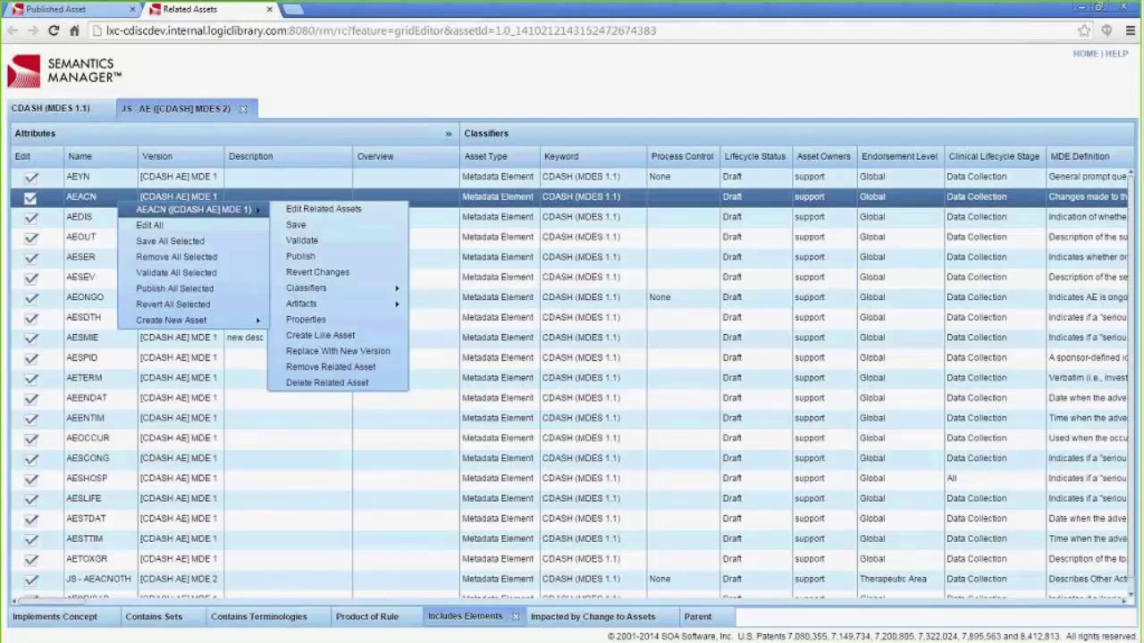
click(227, 478)
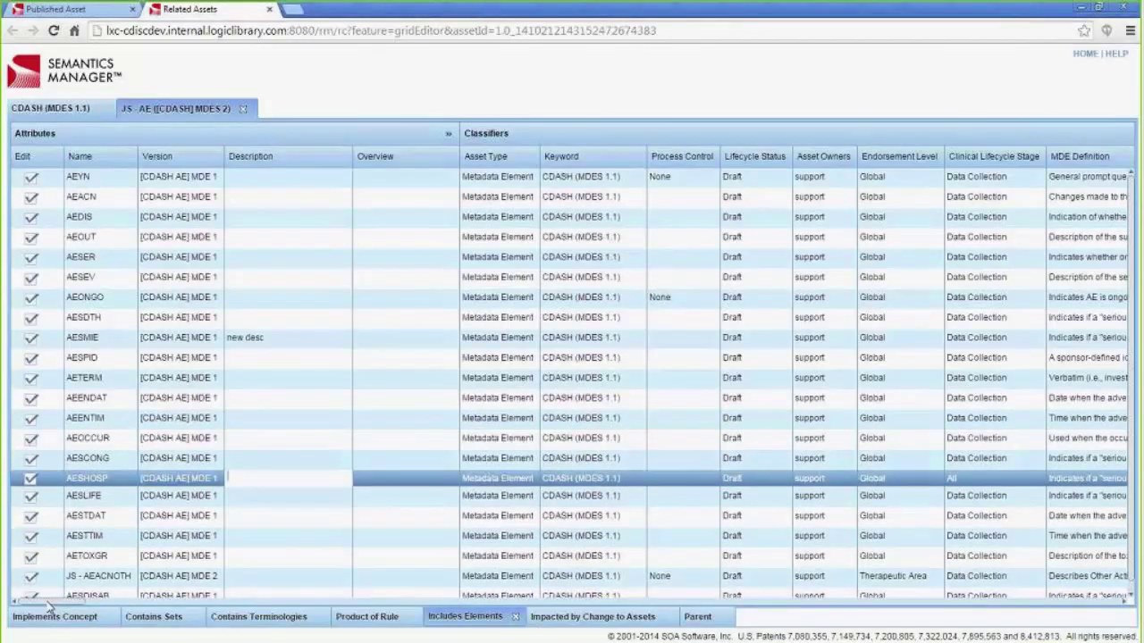
- Enter "test mapping" as the SDTM Mapping Instructions of the AEACN element
drag(40, 601, 355, 616)
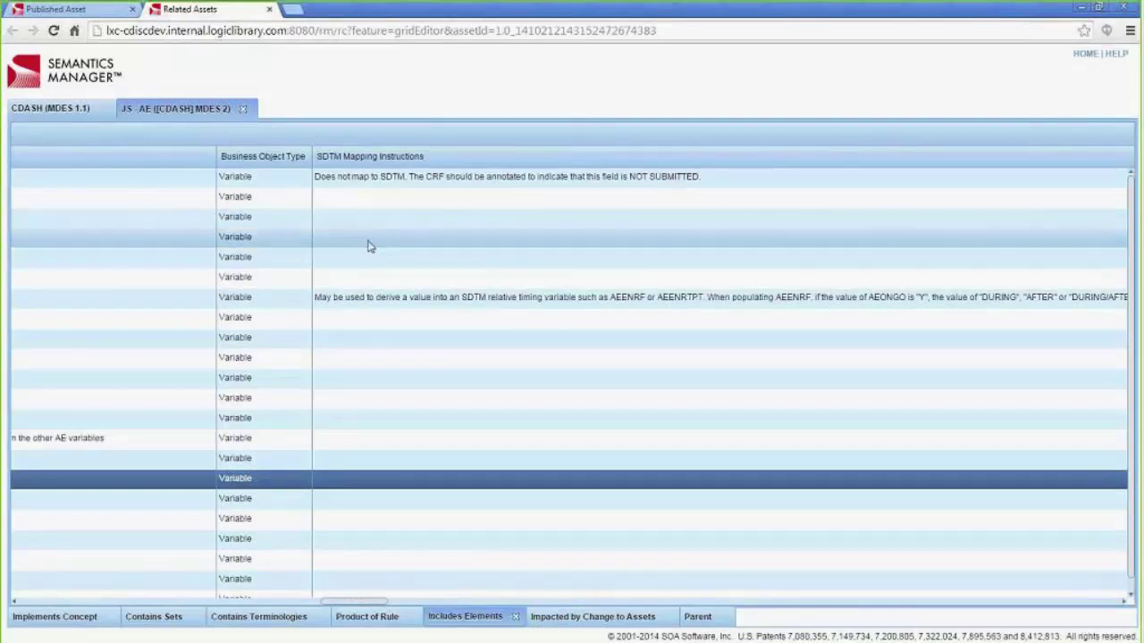
click(375, 203)
click(375, 204)
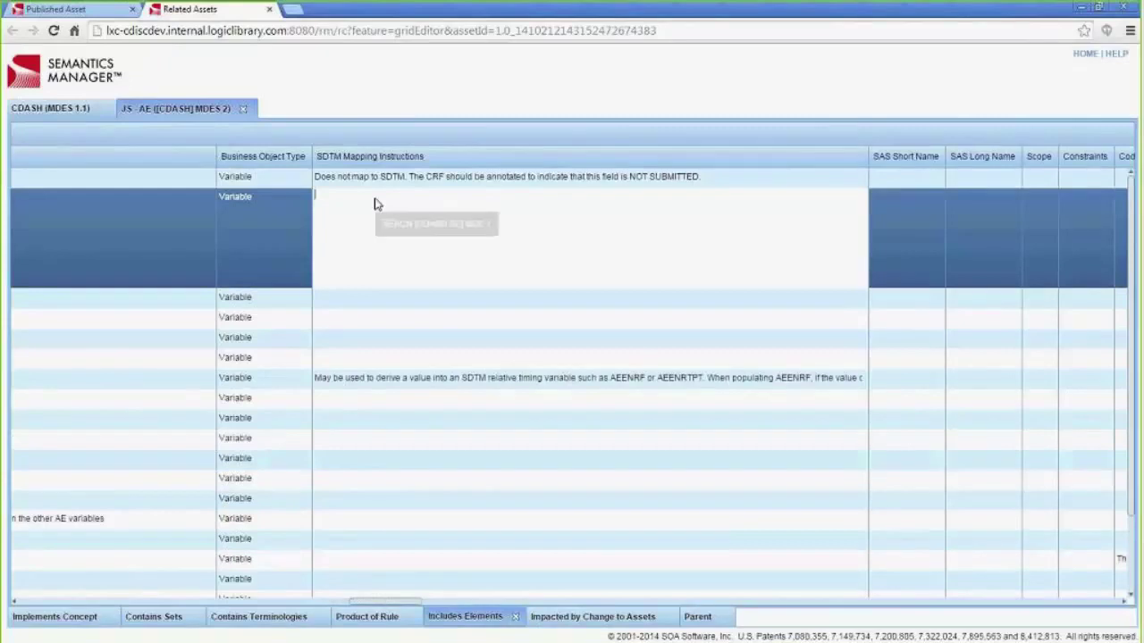
text(test mapping)
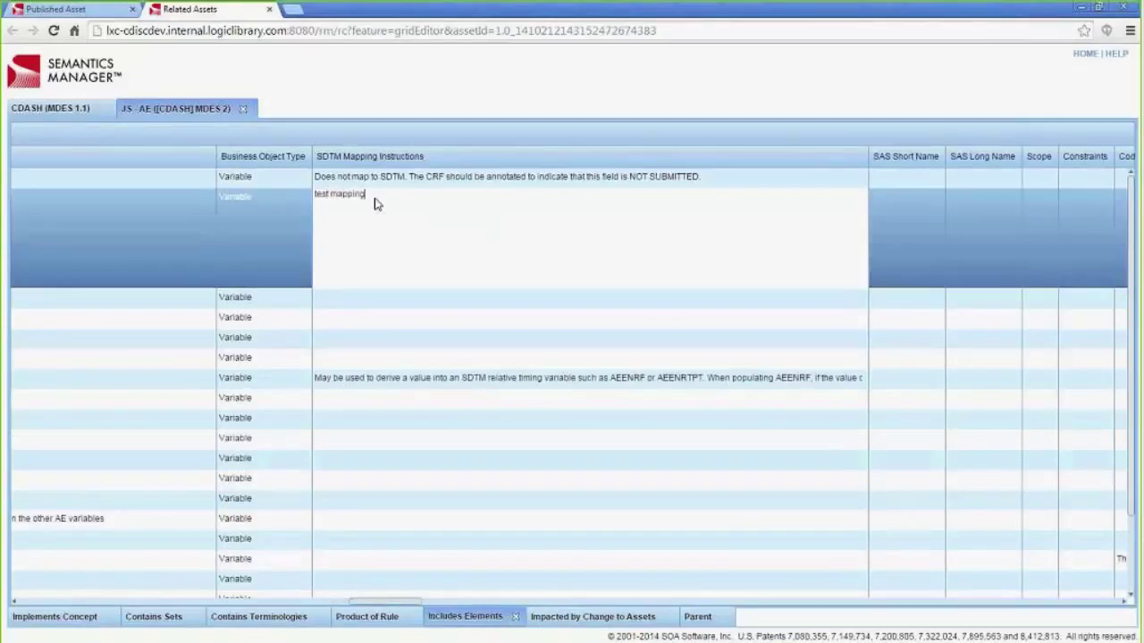
- Copy AEACN's "test mapping" text into the SDTM Mapping Instructions of the AEONGO element
drag(376, 204, 304, 195)
key(ctrl+c)
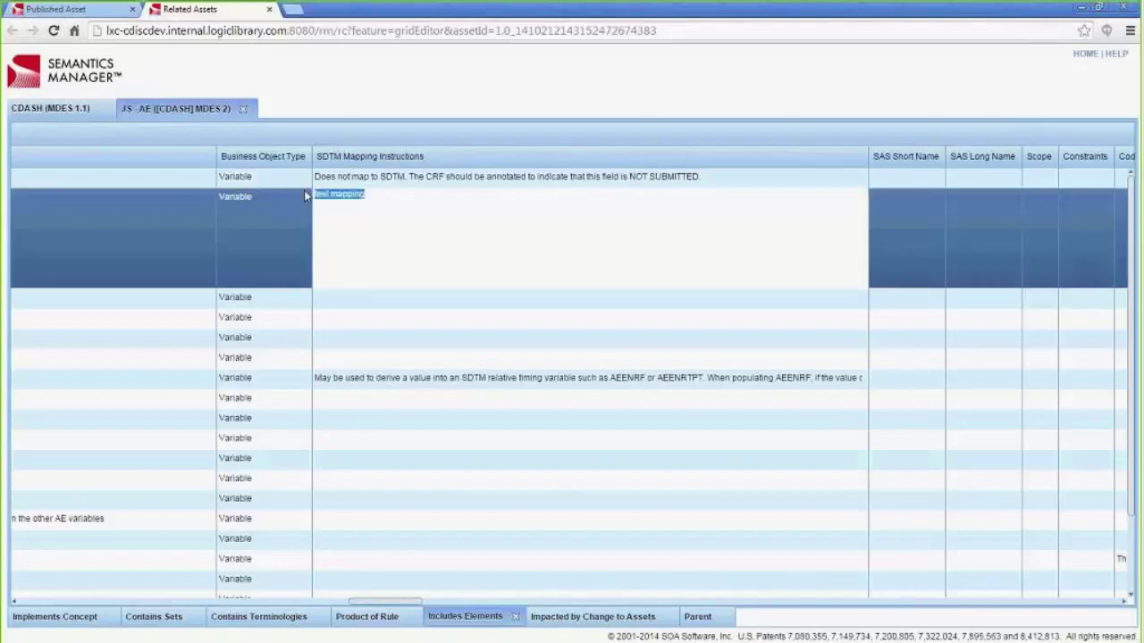
click(360, 302)
click(364, 299)
key(ctrl+v)
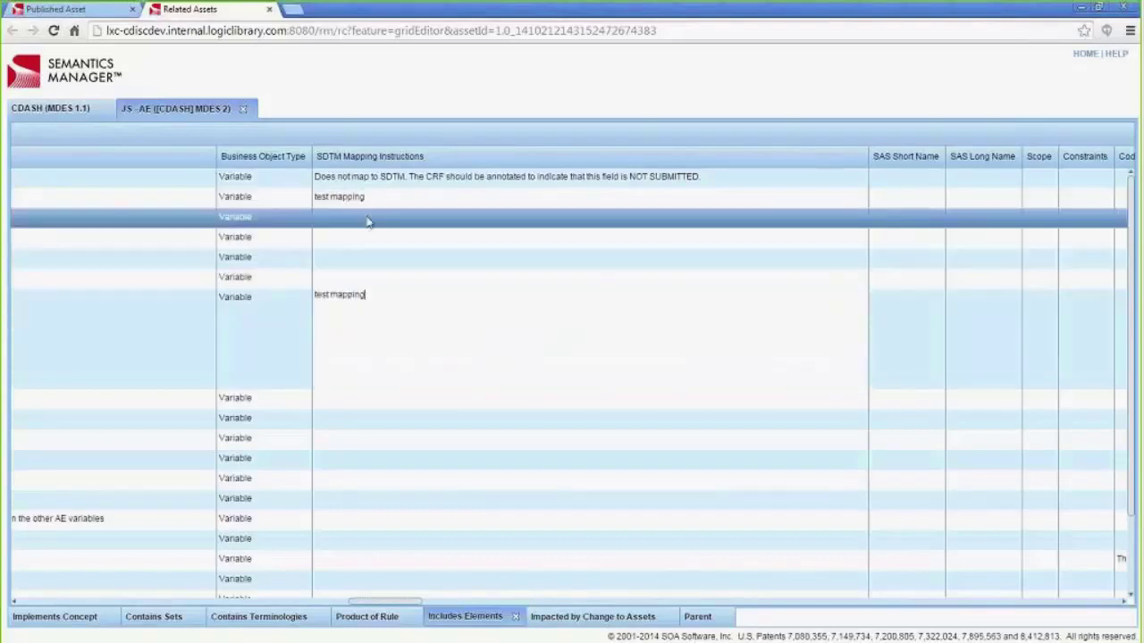
- Copy the "test mapping" text into the SDTM Mapping Instructions of the AESDTH and AESER elements
click(365, 222)
click(364, 222)
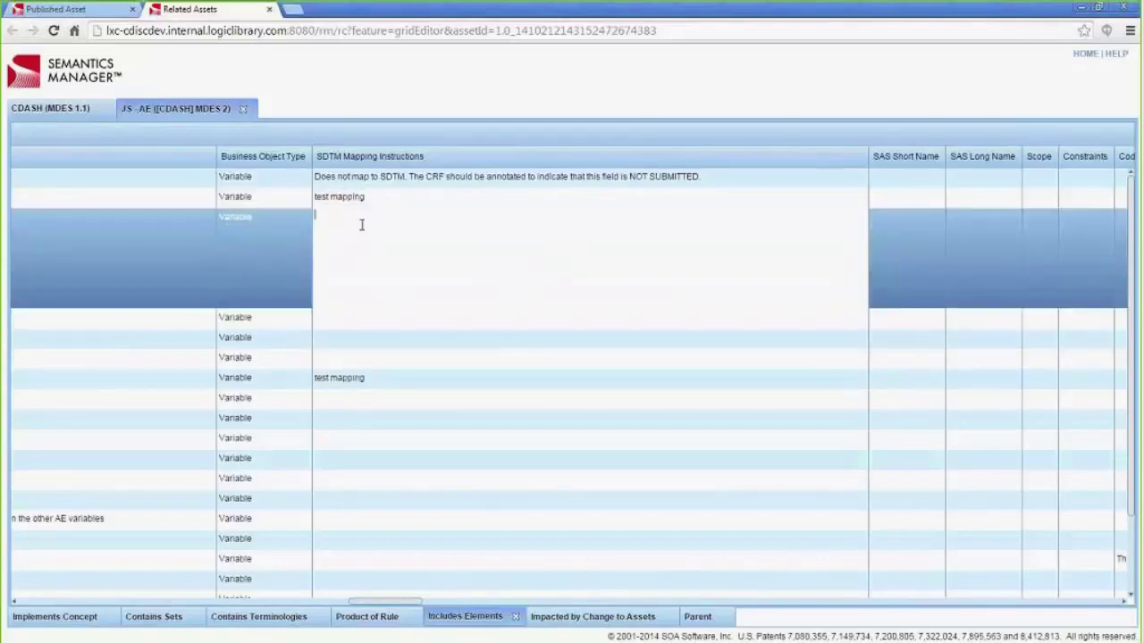
click(375, 332)
key(ctrl+v)
click(378, 262)
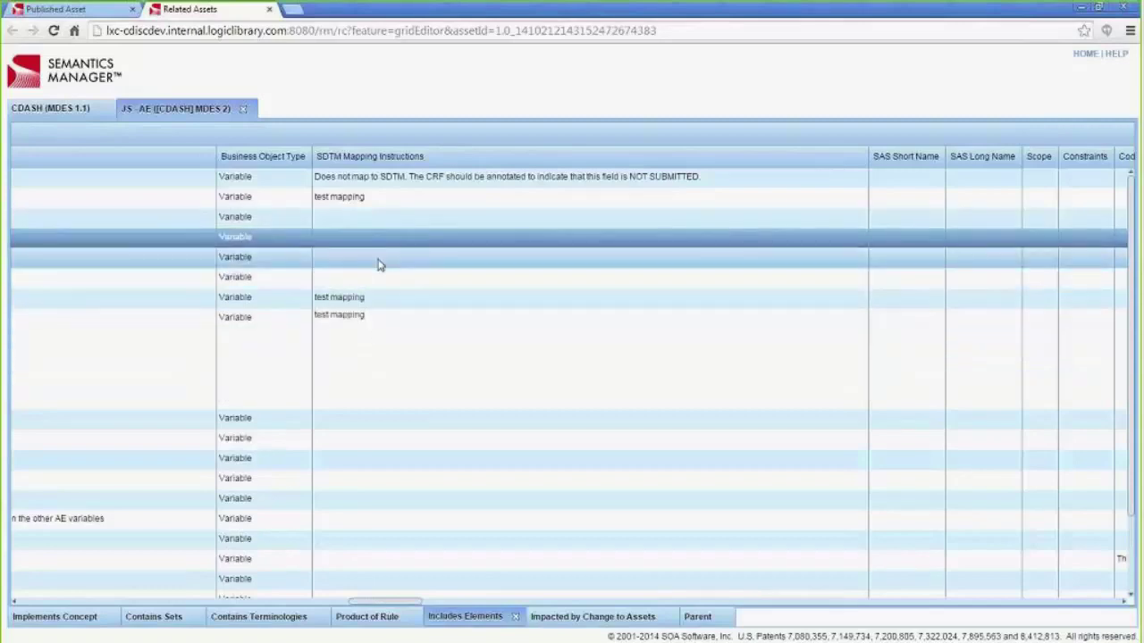
click(378, 260)
key(ctrl+v)
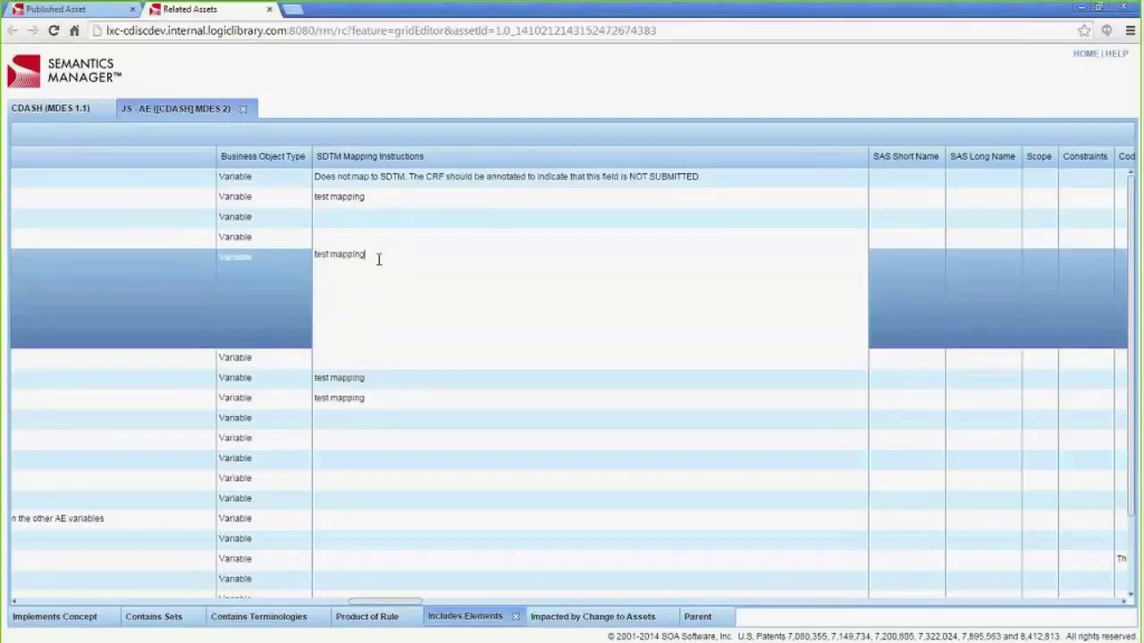
key(Tab)
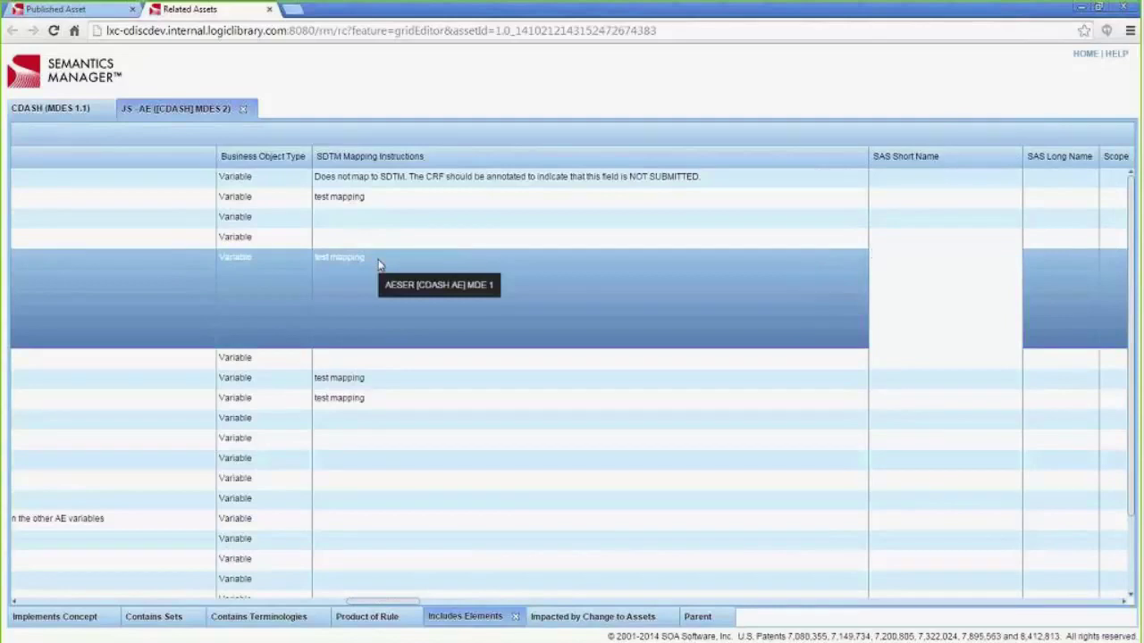
key(Return)
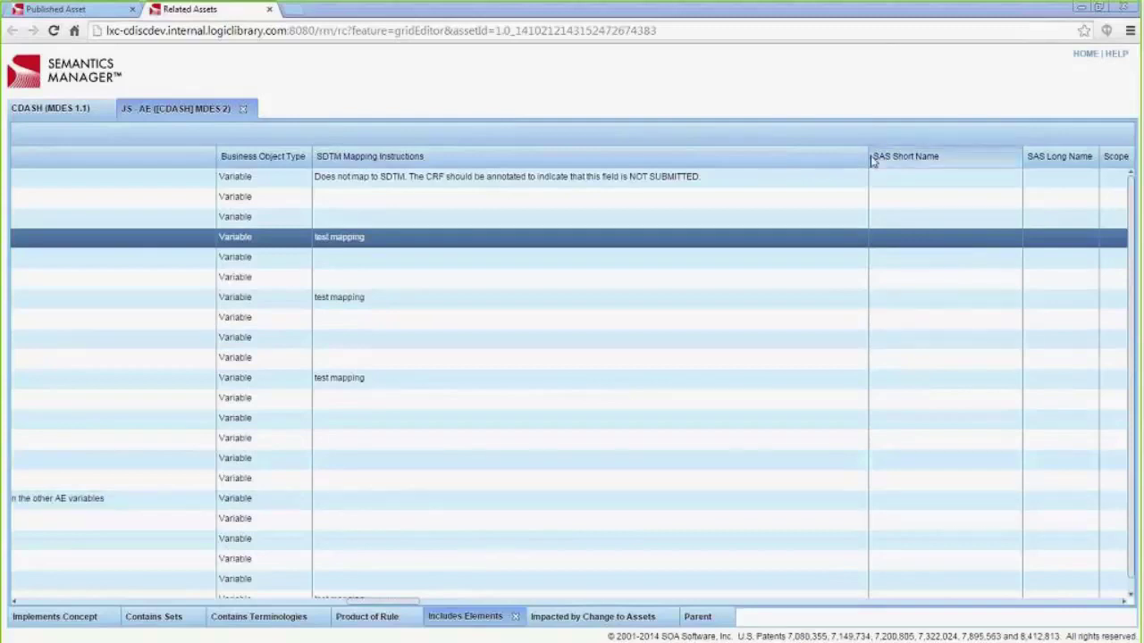
- Narrow the SDTM Mapping Instructions column and place the SAS Short Name and SAS Long Name columns before it
drag(872, 159, 597, 189)
drag(429, 158, 375, 175)
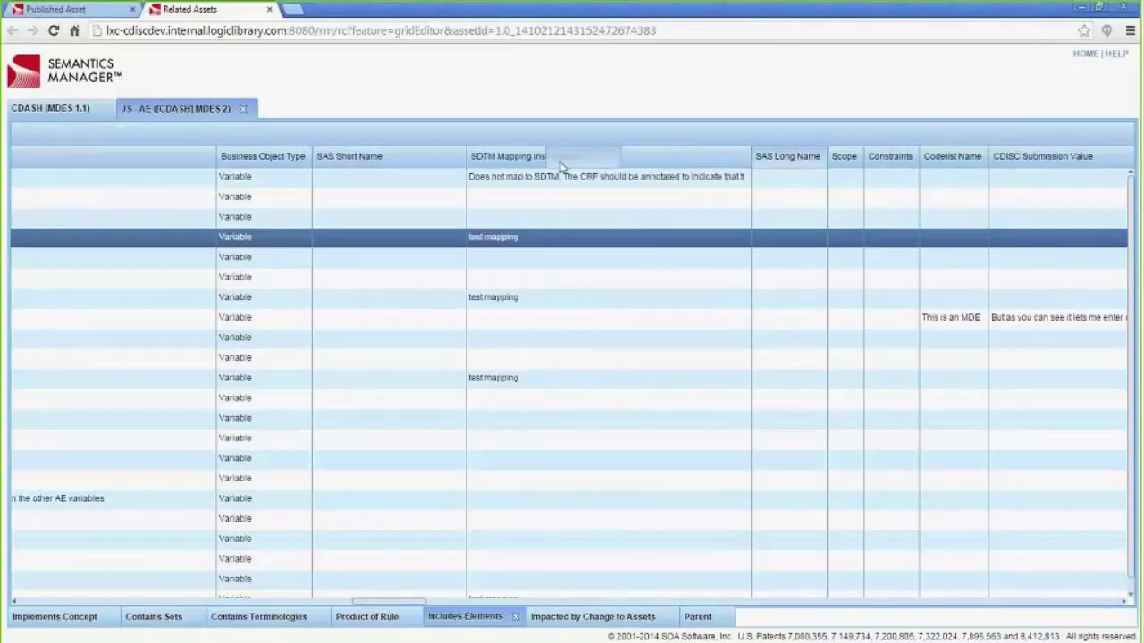
drag(543, 156, 490, 175)
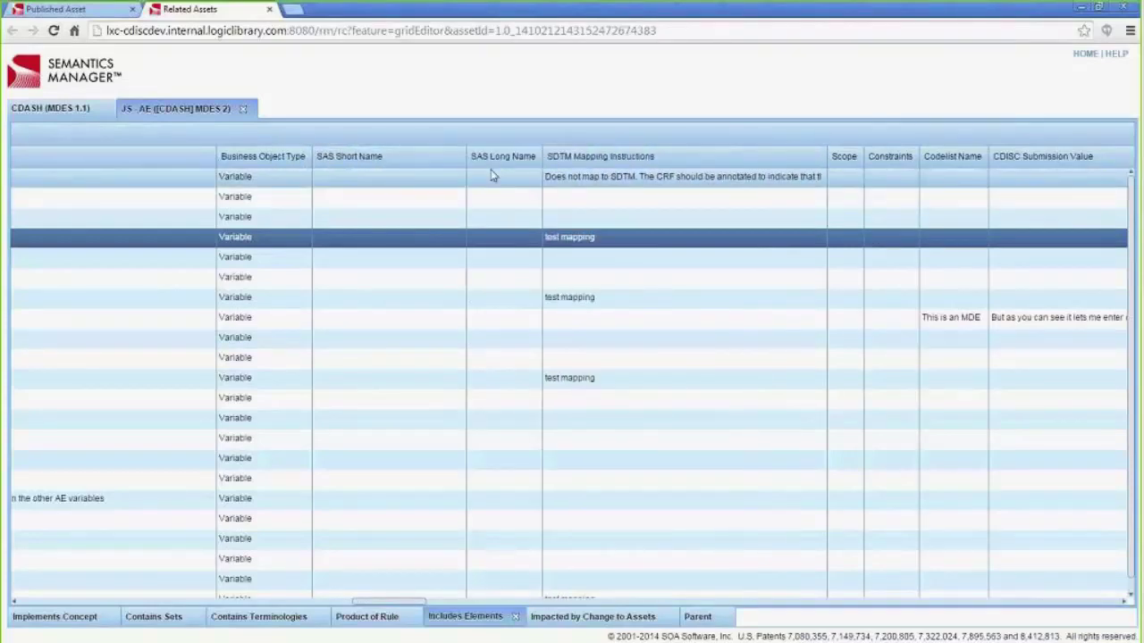
- Sort the elements by Ordinal in descending order and switch the sort back to ascending
click(511, 604)
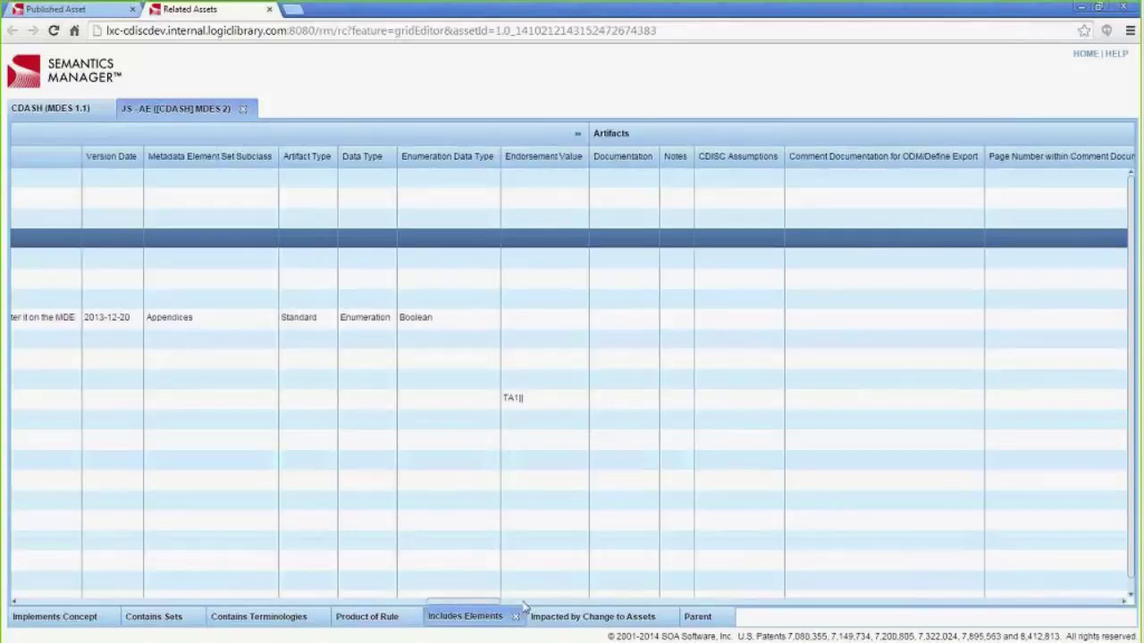
click(526, 604)
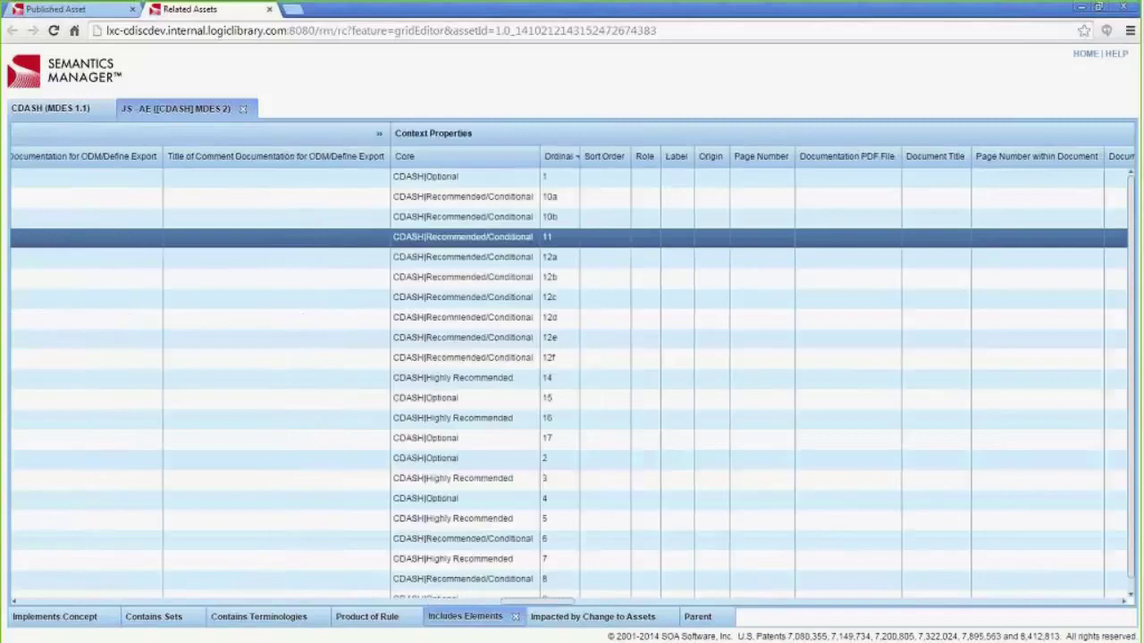
click(554, 158)
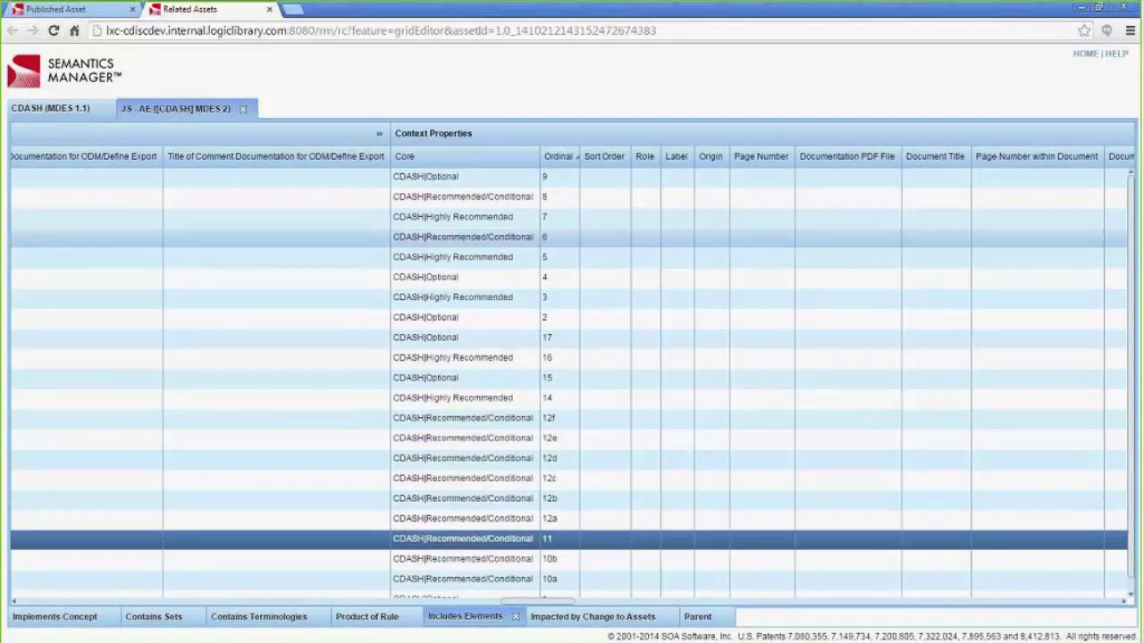
click(572, 161)
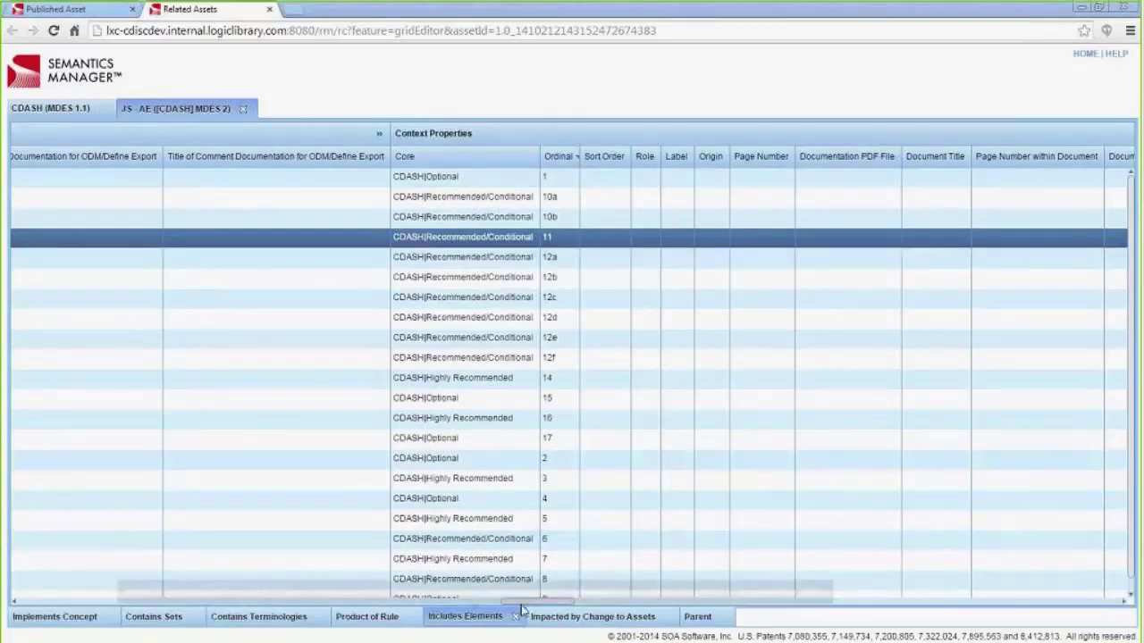
- Examine the bulk and individual commands available for the AEOCCUR element
drag(526, 605, 54, 572)
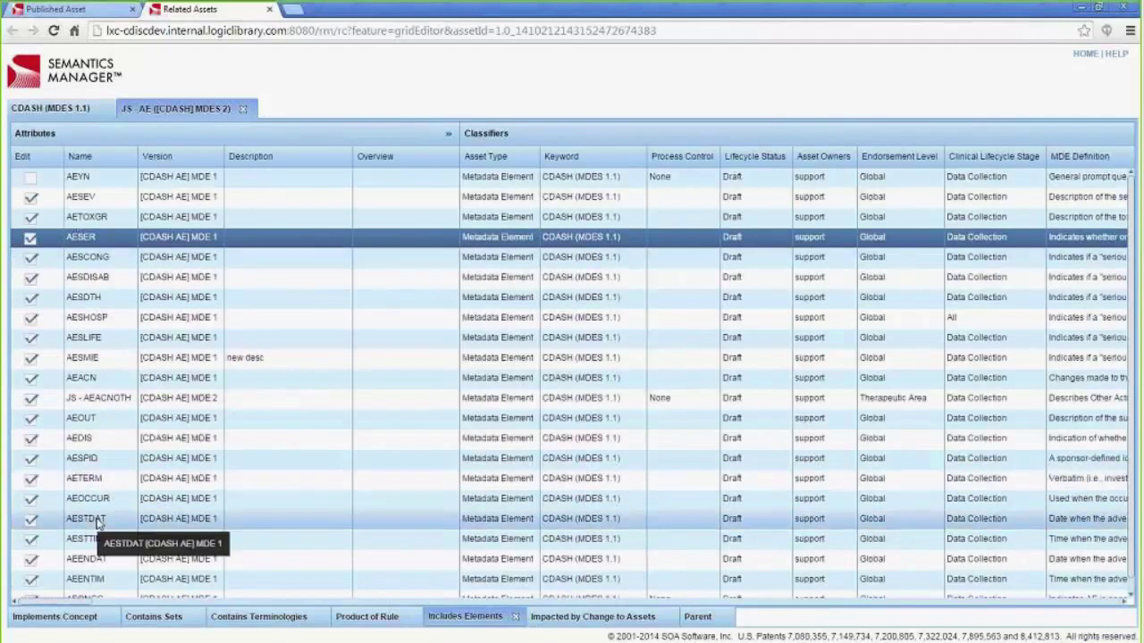
right_click(118, 502)
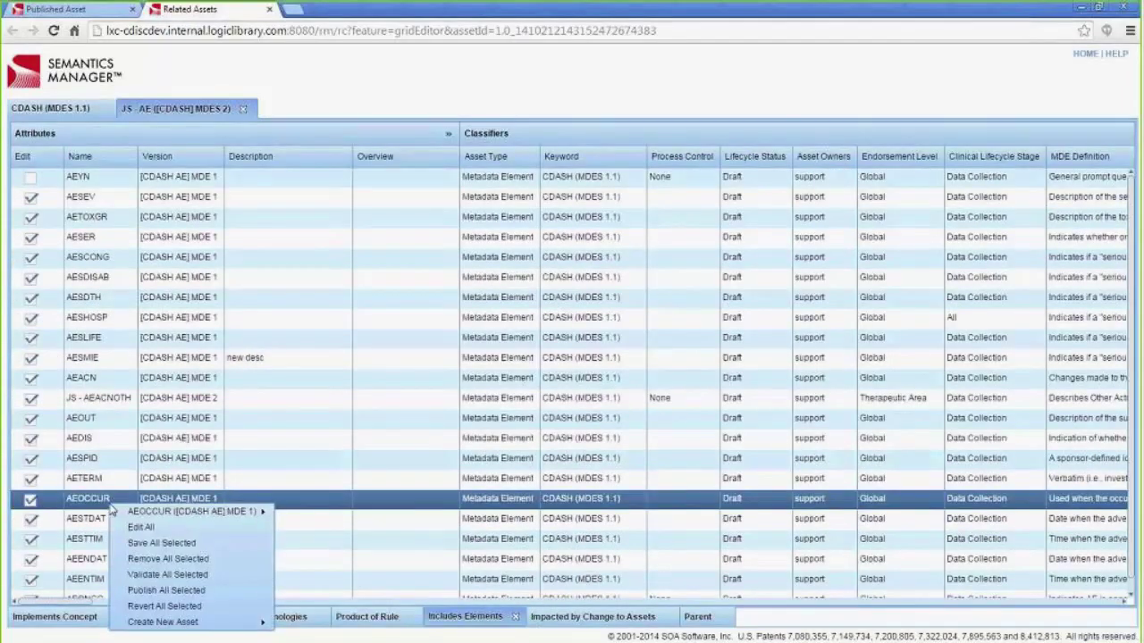
mouse_move(127, 514)
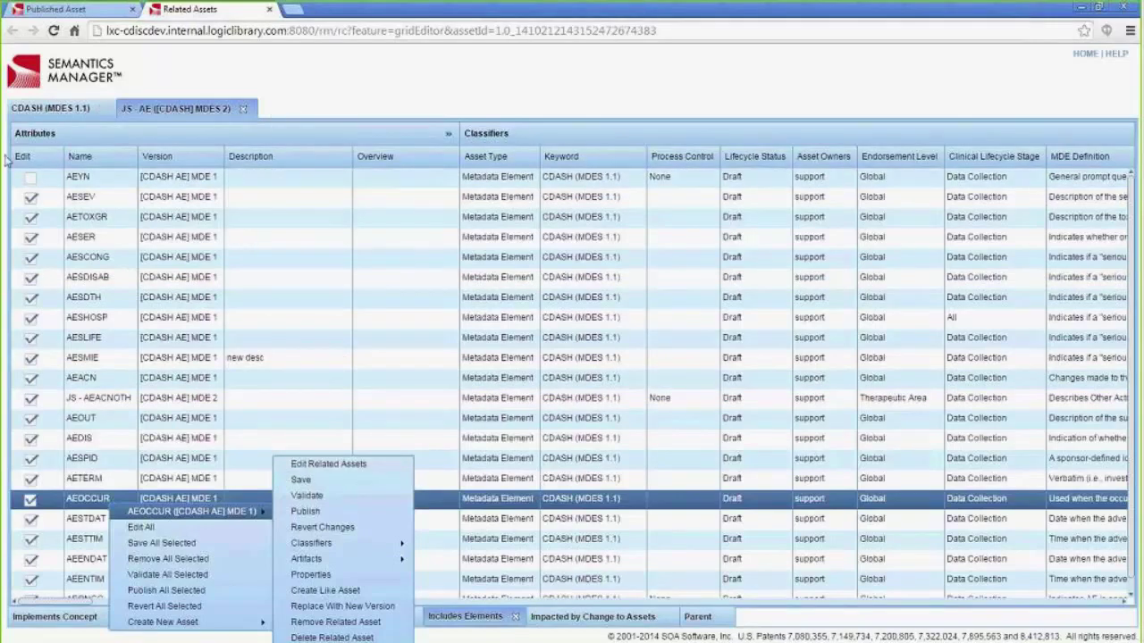
click(451, 526)
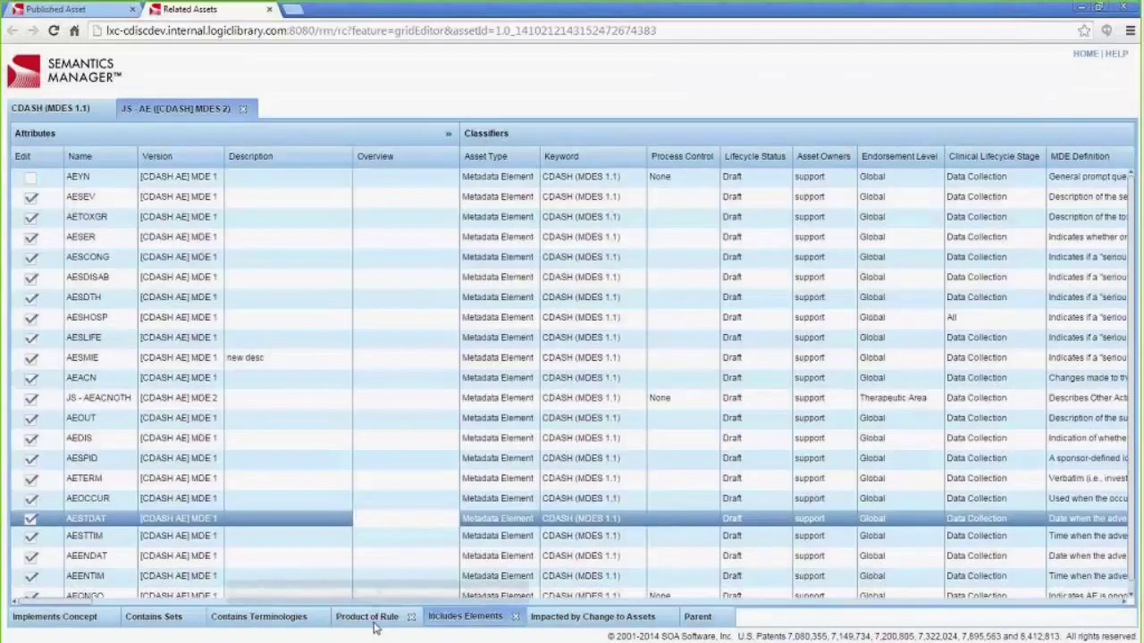
- Check which new asset types can be created under the Product of Rule relationship, and return to the Includes Elements grid
click(370, 619)
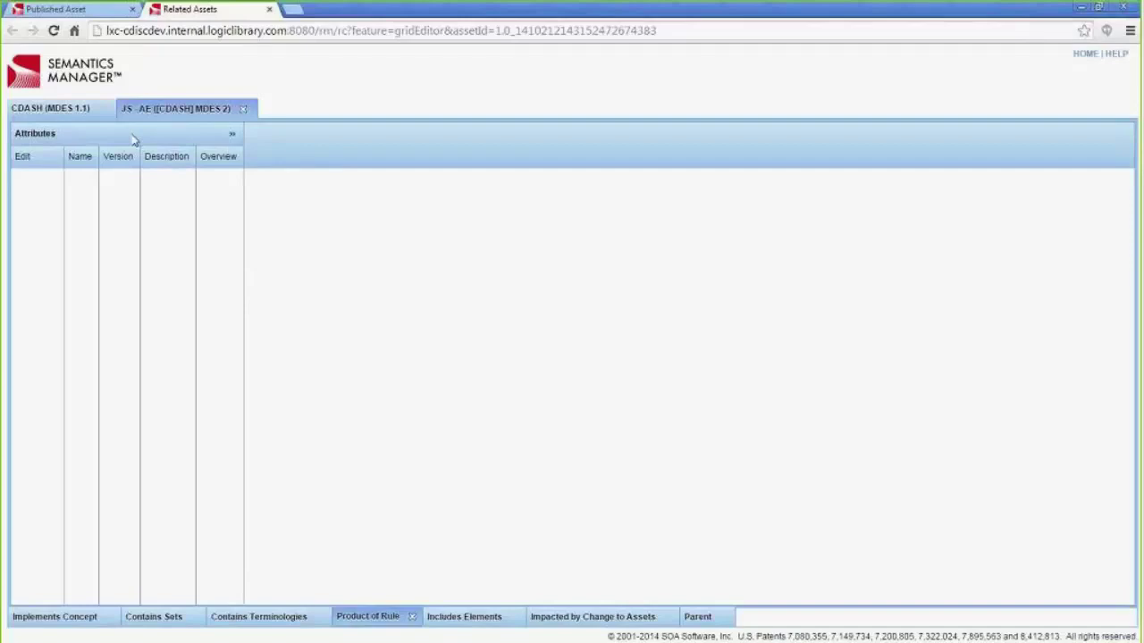
right_click(63, 178)
mouse_move(104, 208)
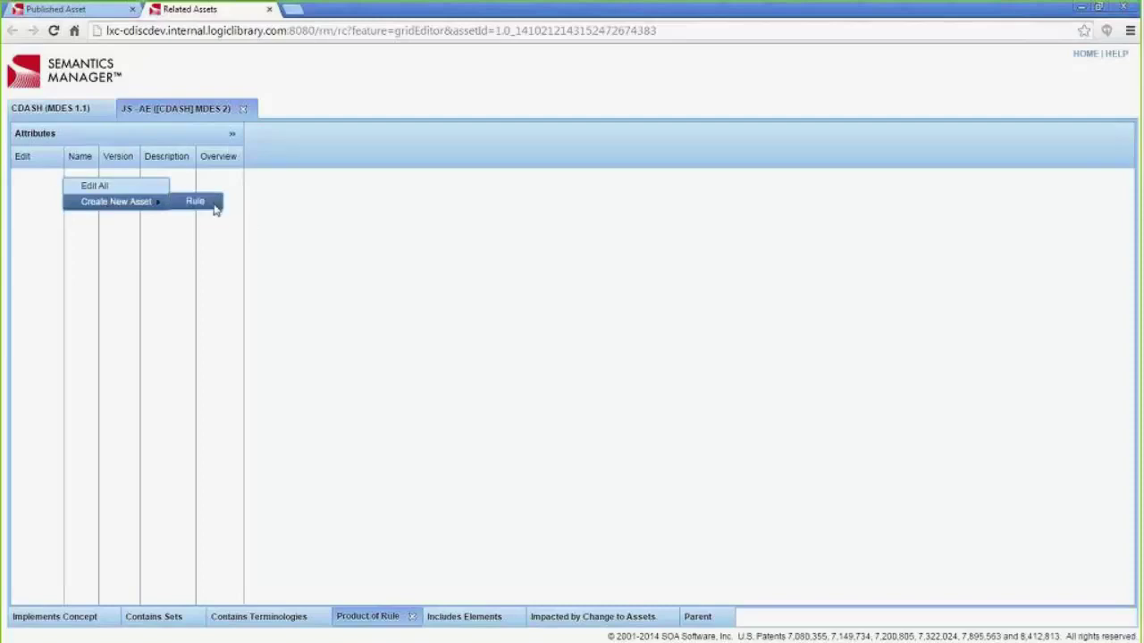
click(445, 619)
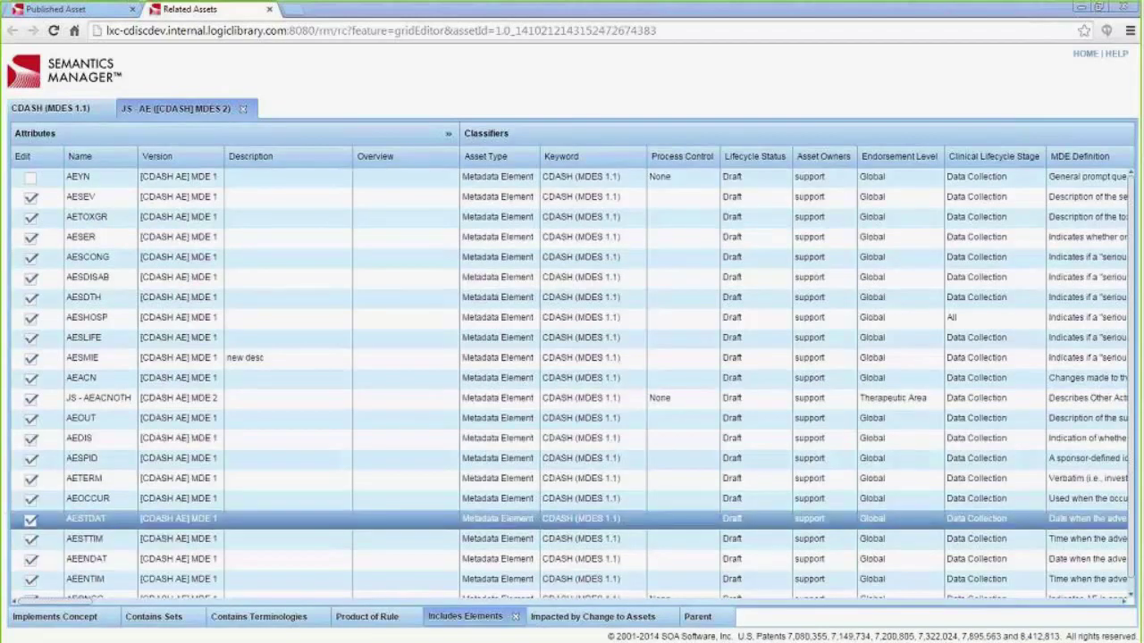
- Examine the individual commands available for the AESTDAT element
right_click(113, 529)
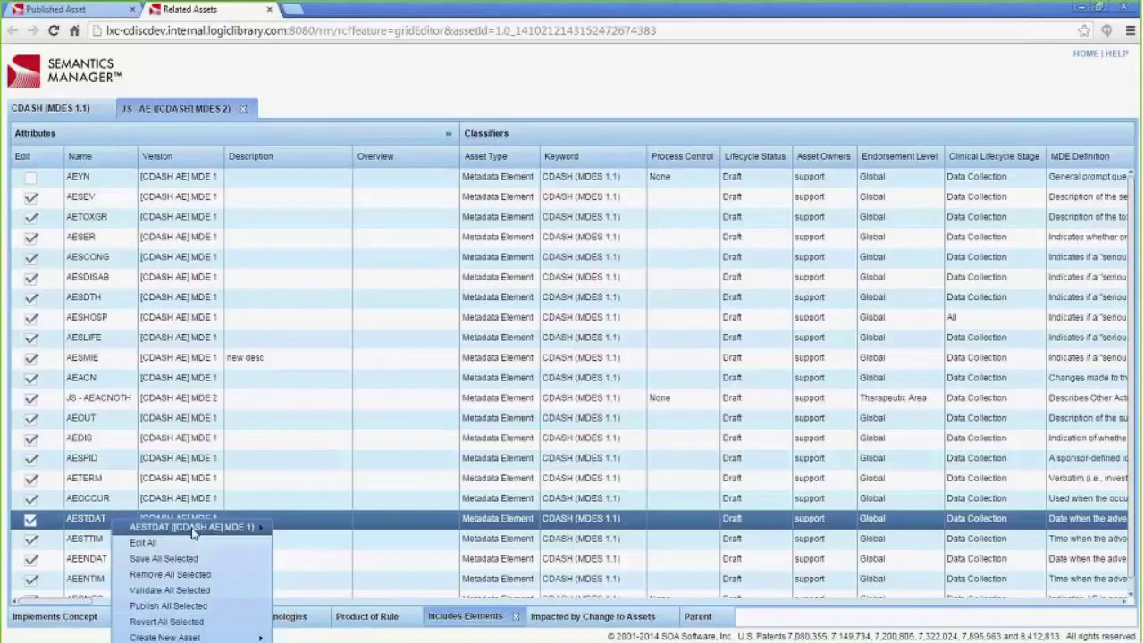
mouse_move(192, 533)
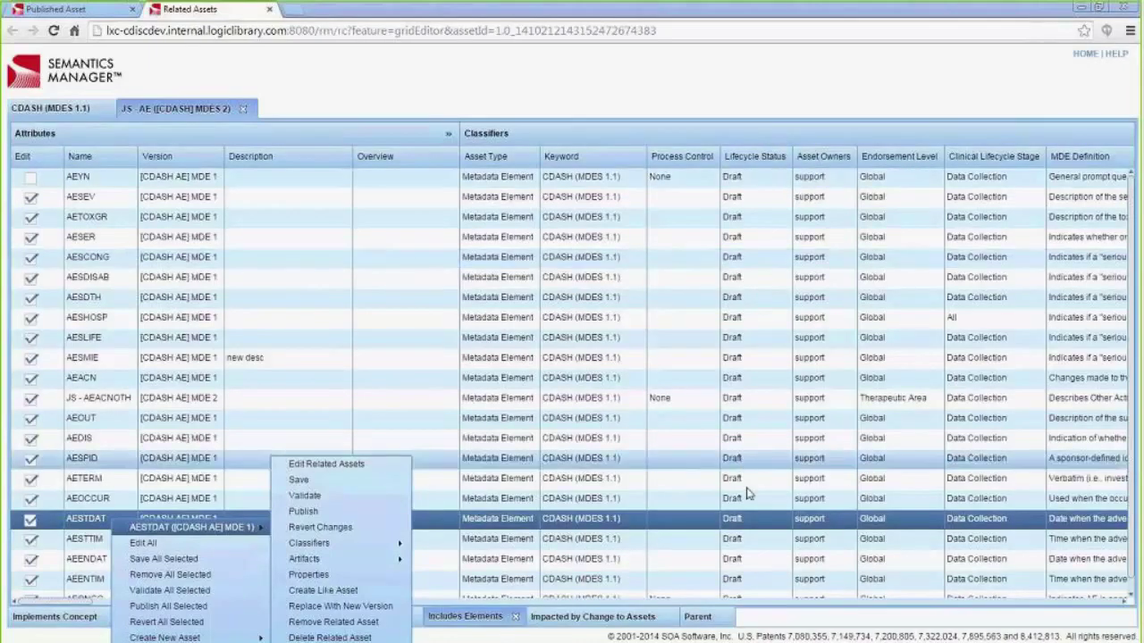
click(750, 525)
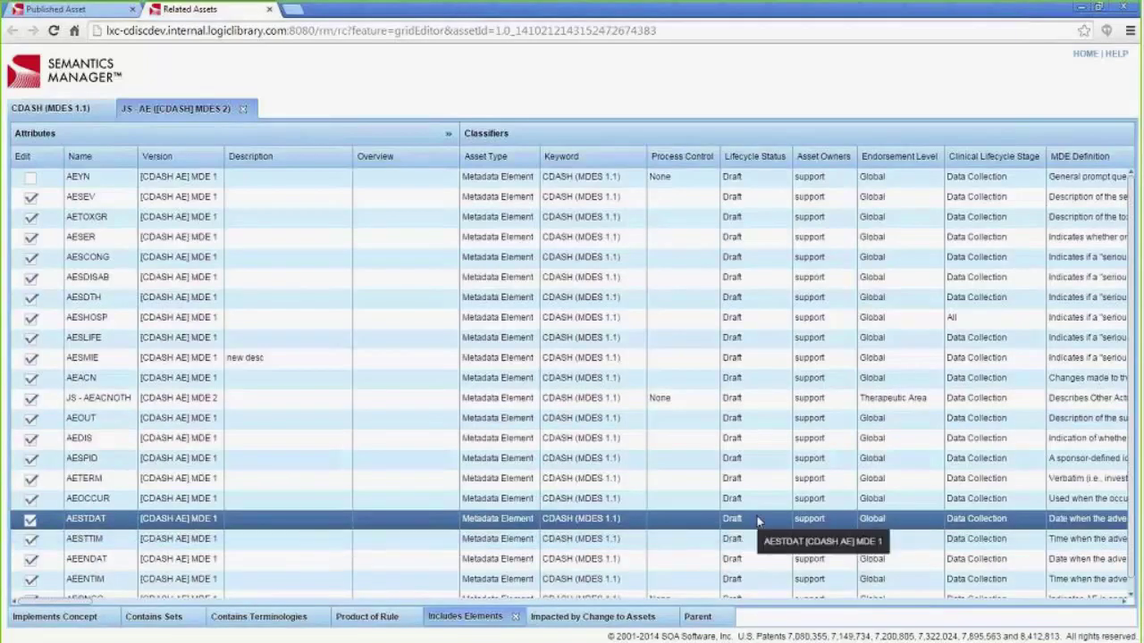
- Change the Endorsement Level of AESTDAT to Therapeutic Area and set it back to Global
click(877, 523)
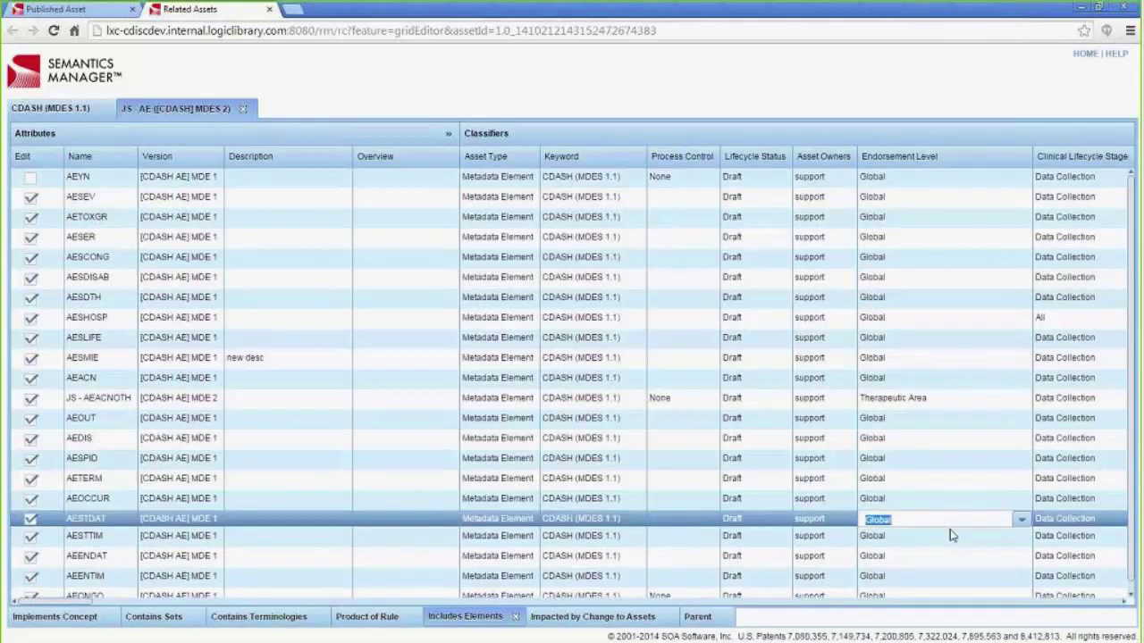
click(1023, 520)
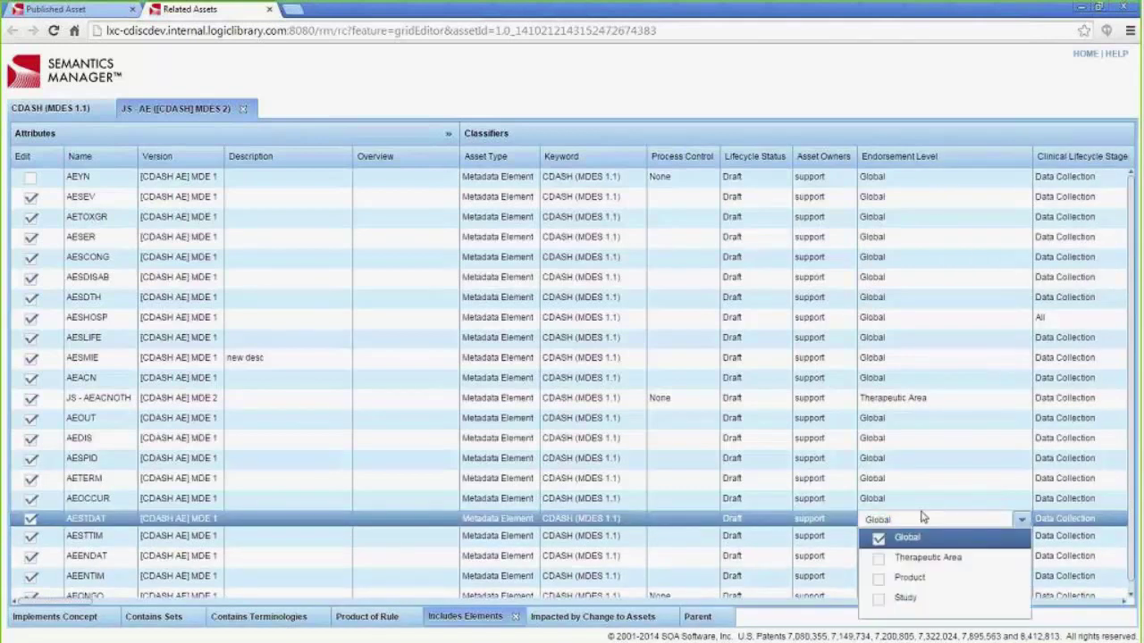
click(885, 561)
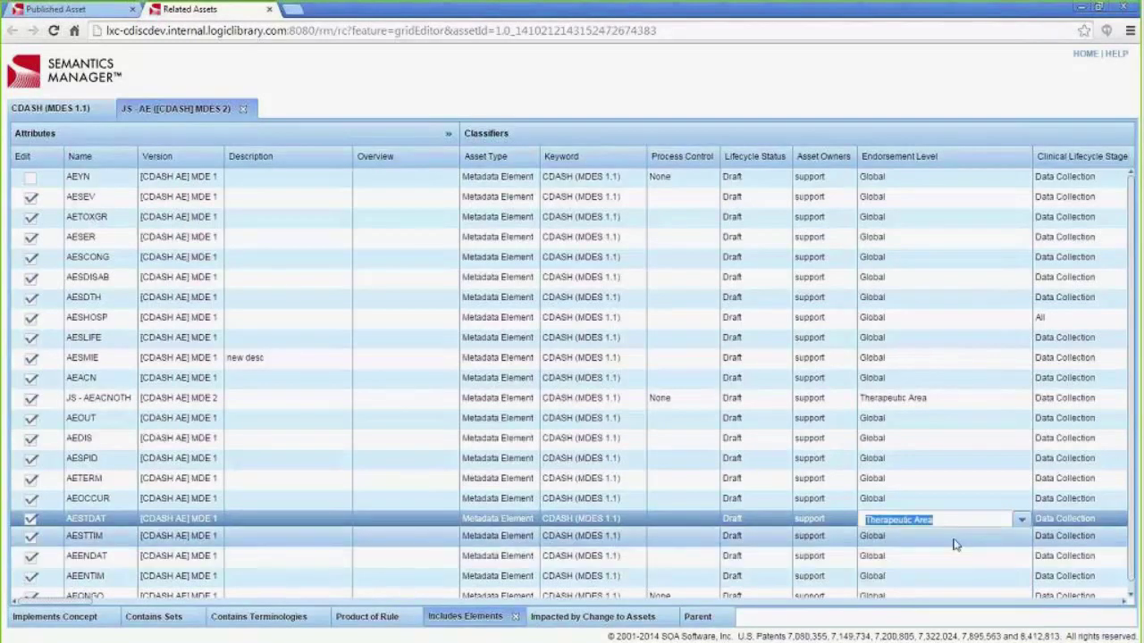
click(1022, 519)
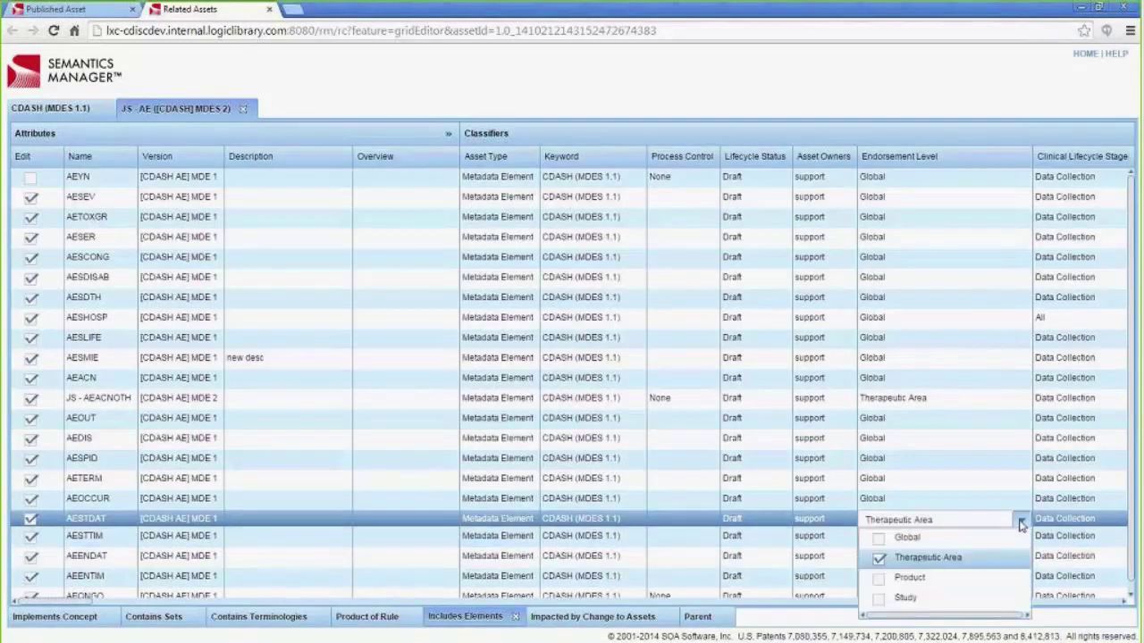
click(879, 537)
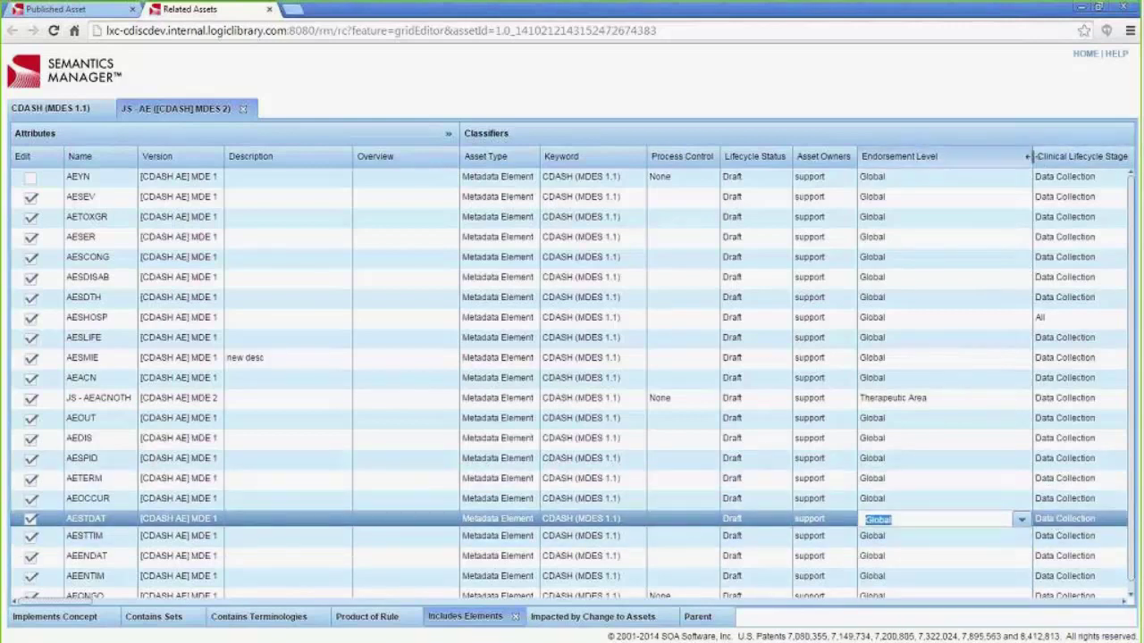
- Narrow the Endorsement Level column and add Data Tabulations to the Clinical Lifecycle Stage of AESTDAT
drag(1029, 157, 976, 161)
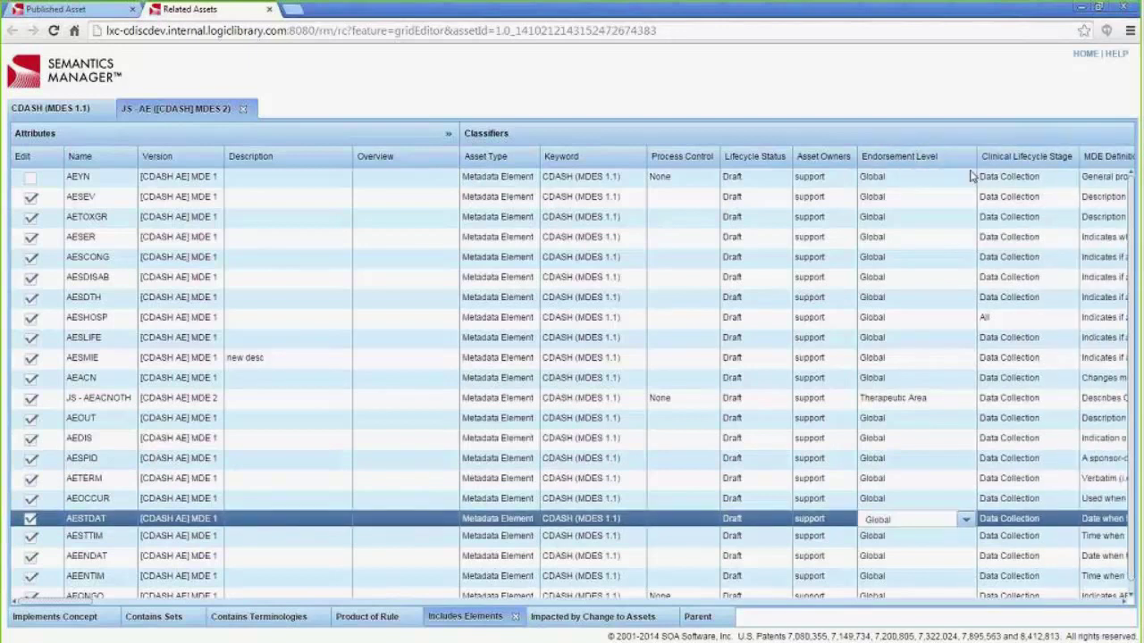
click(1065, 525)
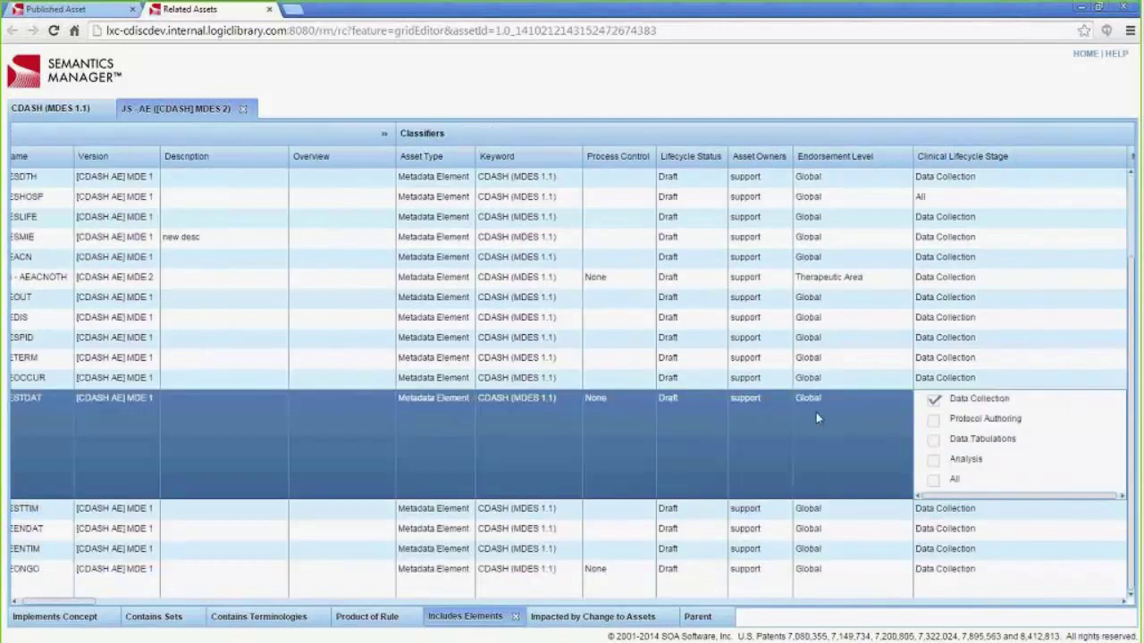
click(933, 441)
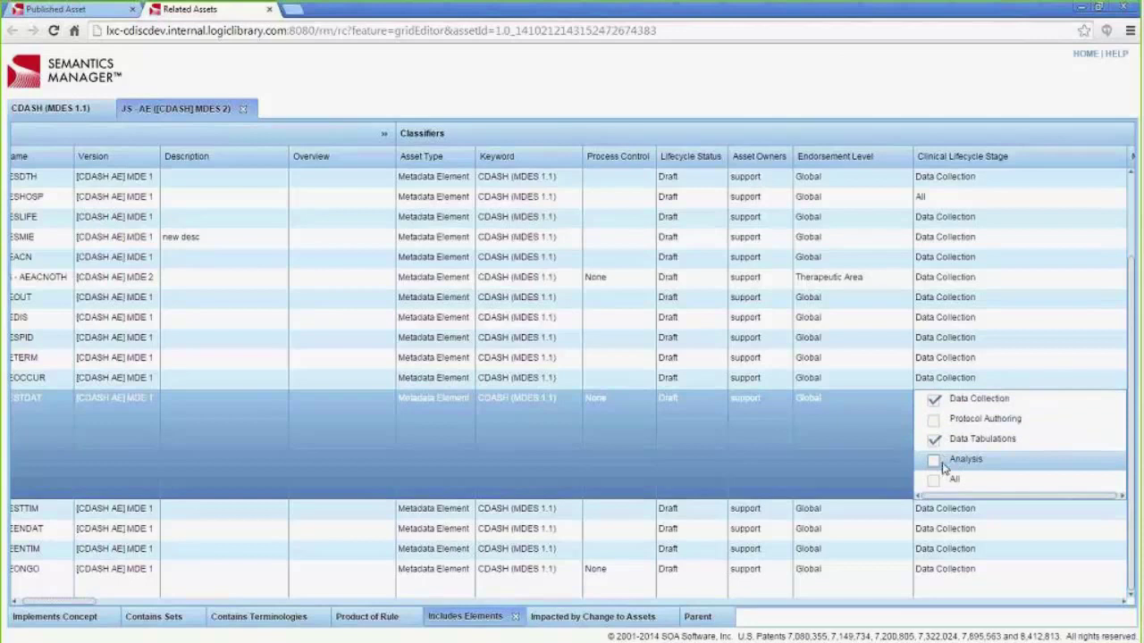
key(Return)
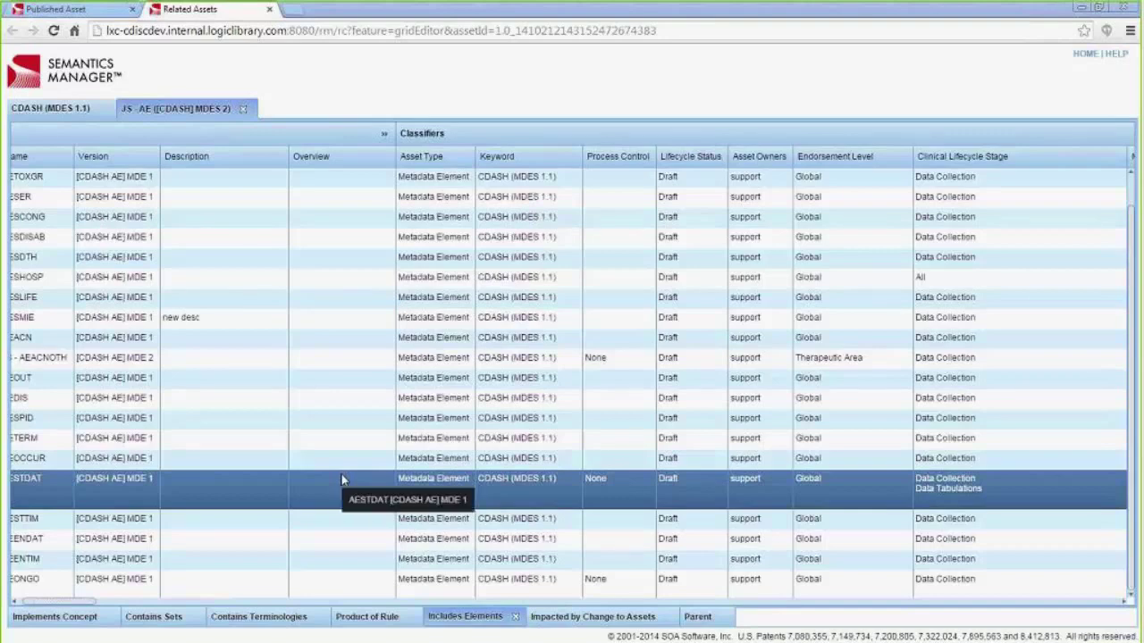
- Go to the Artifacts columns through AESCONG's commands and collapse the Classifiers column group
click(506, 603)
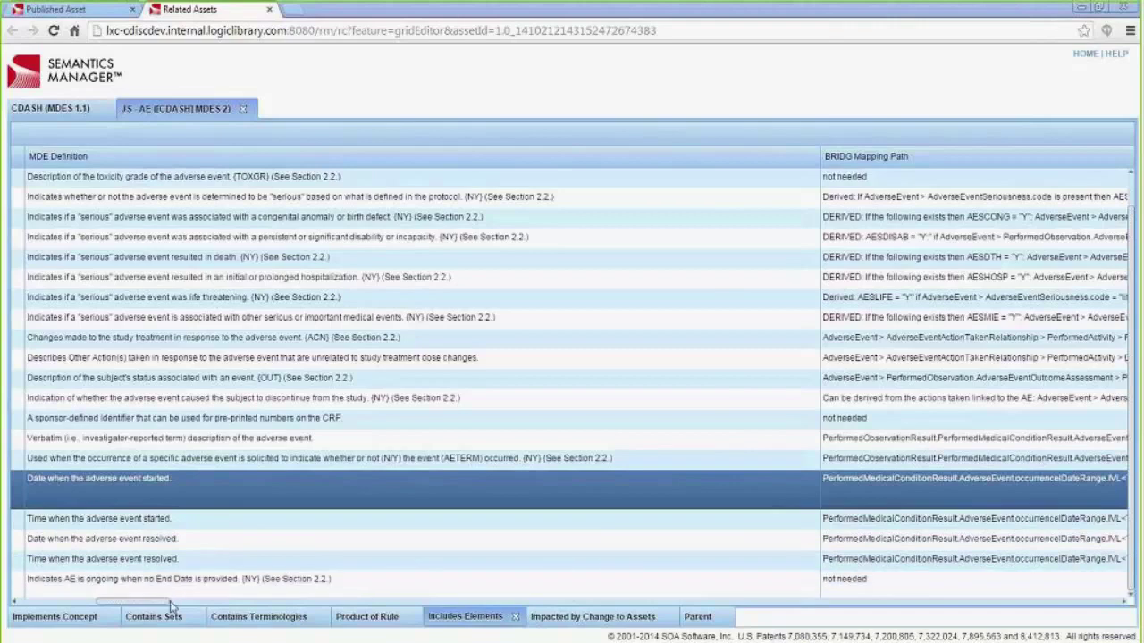
drag(159, 604, 81, 604)
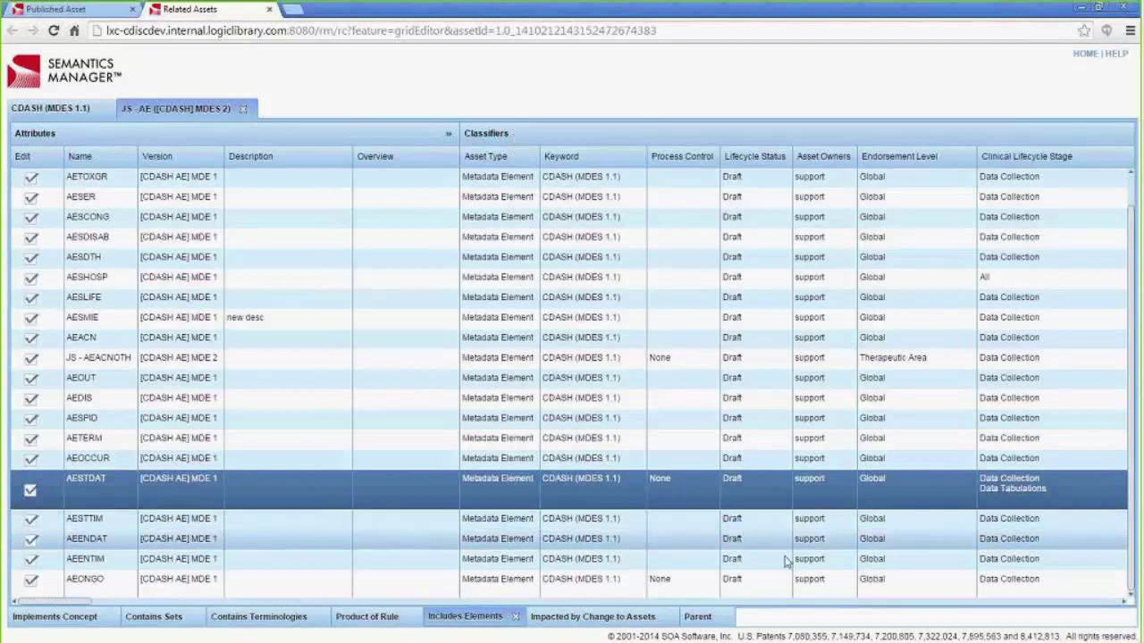
click(788, 602)
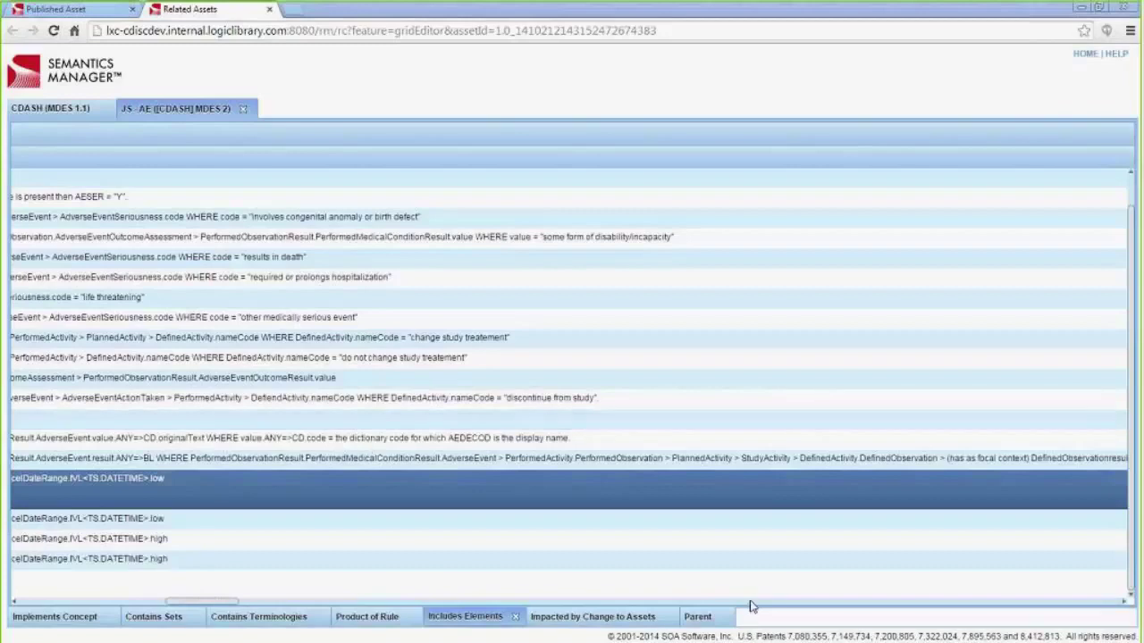
scroll(751, 605, right, 5)
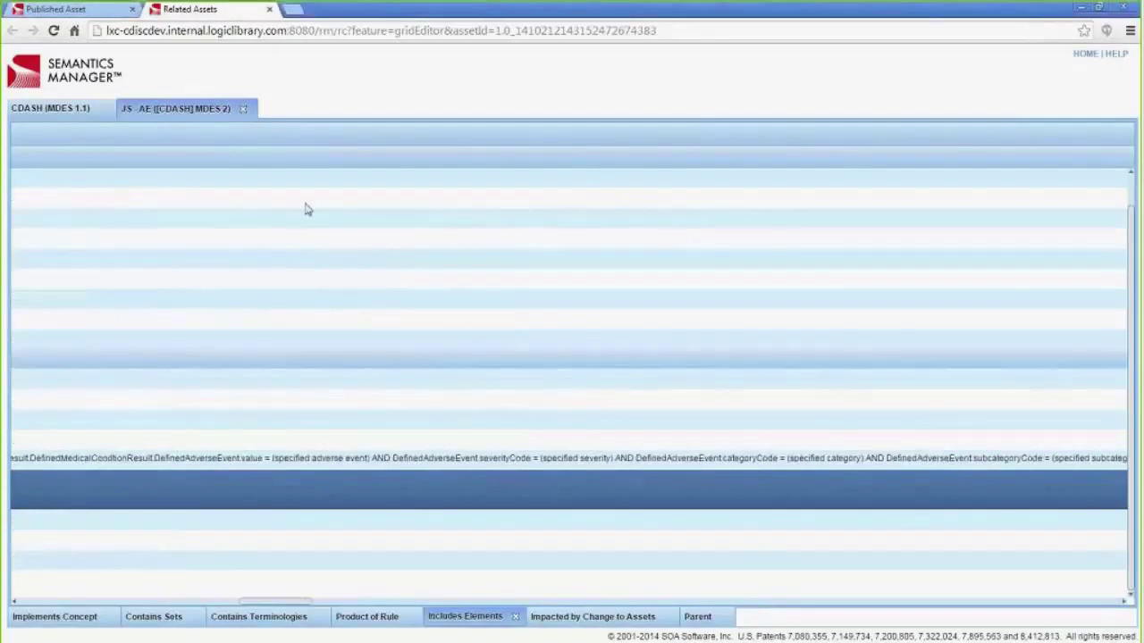
right_click(273, 226)
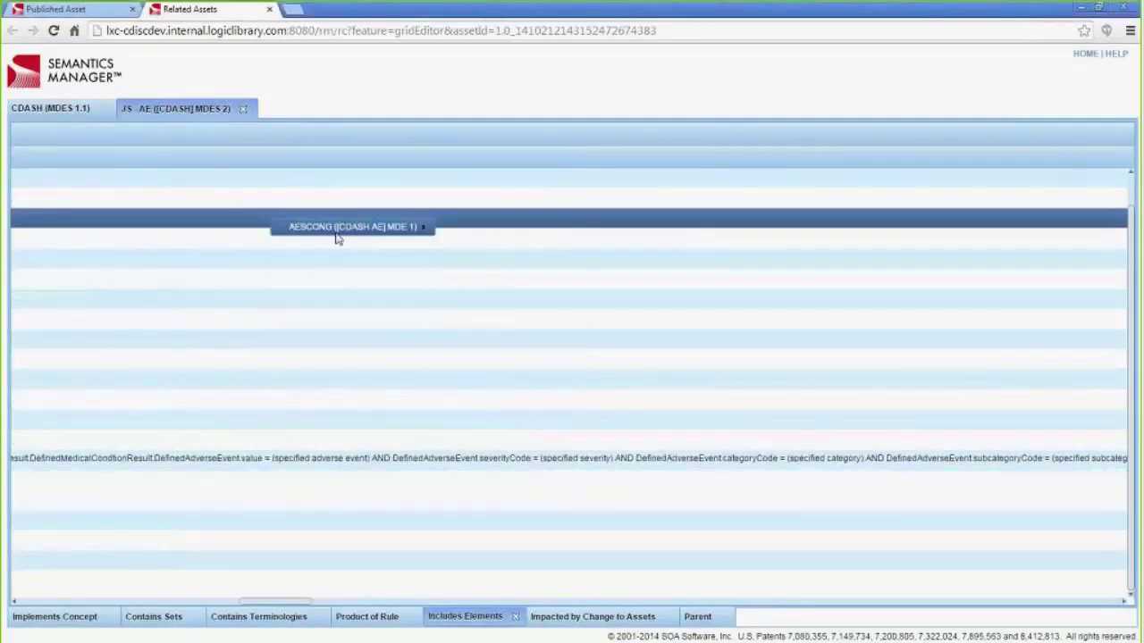
mouse_move(337, 229)
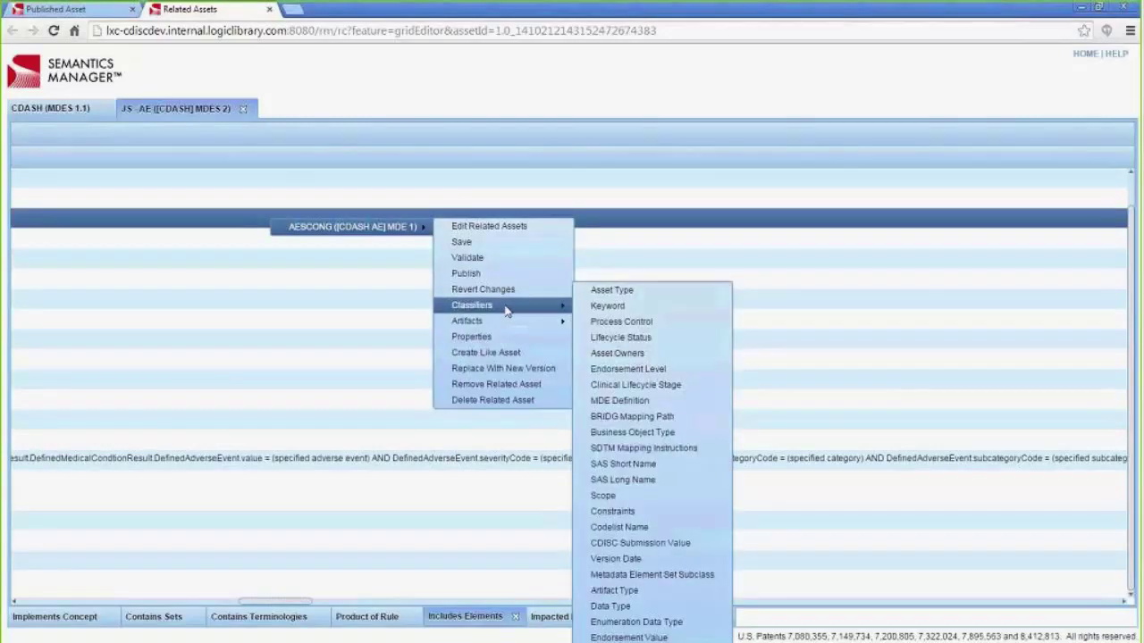
mouse_move(541, 326)
click(594, 326)
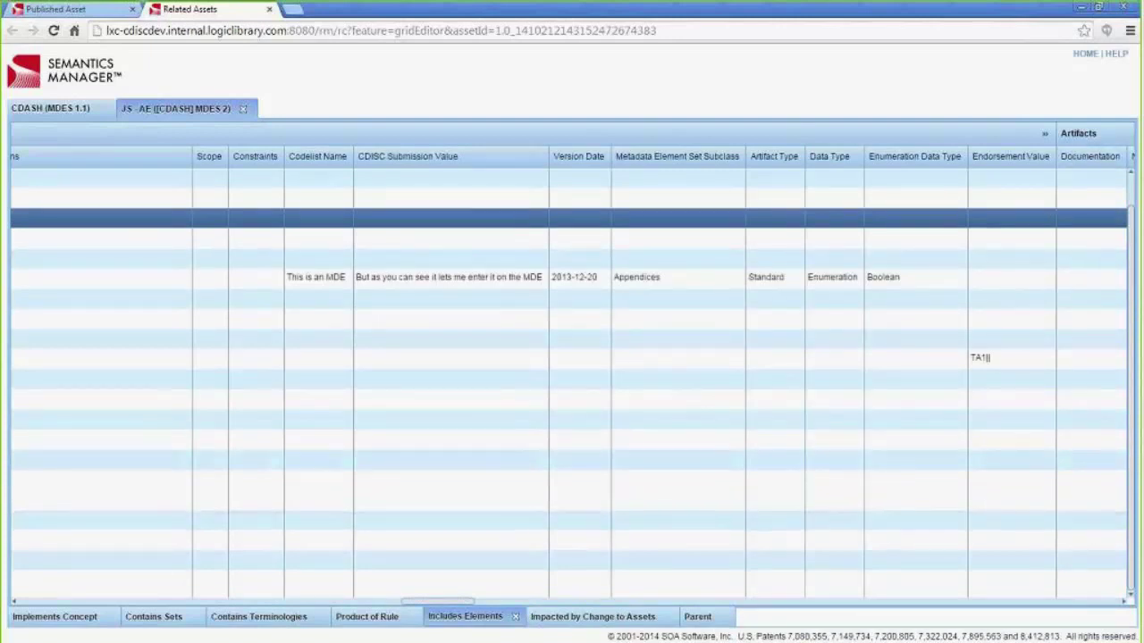
drag(453, 608, 473, 592)
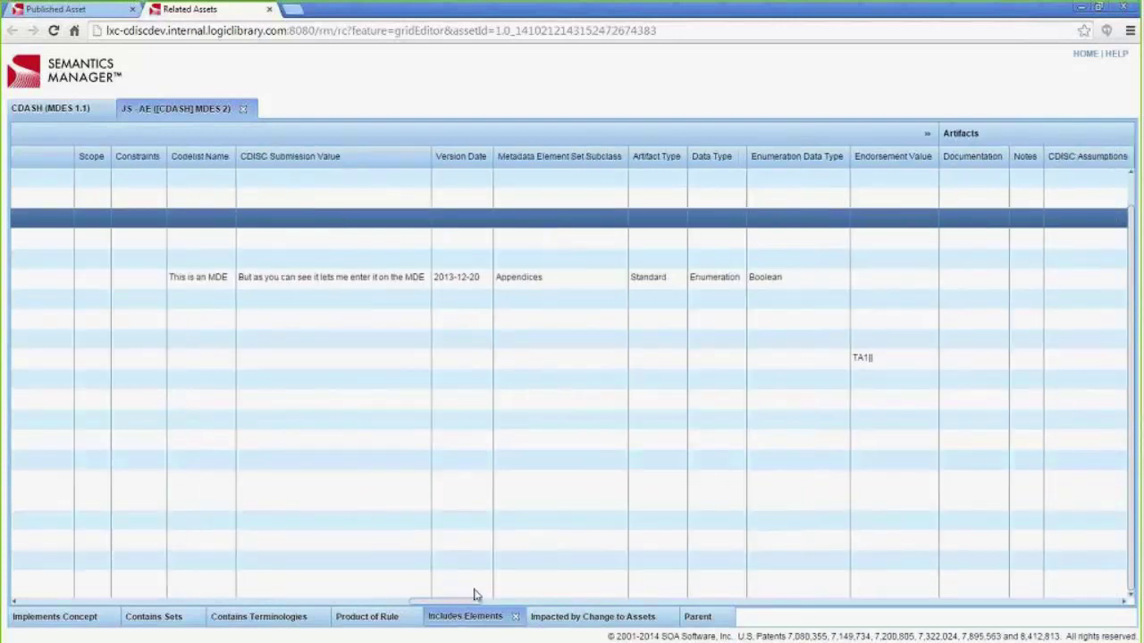
click(926, 134)
- Go to the Documentation artifact of AESCONG and collapse the Artifacts column group
right_click(89, 217)
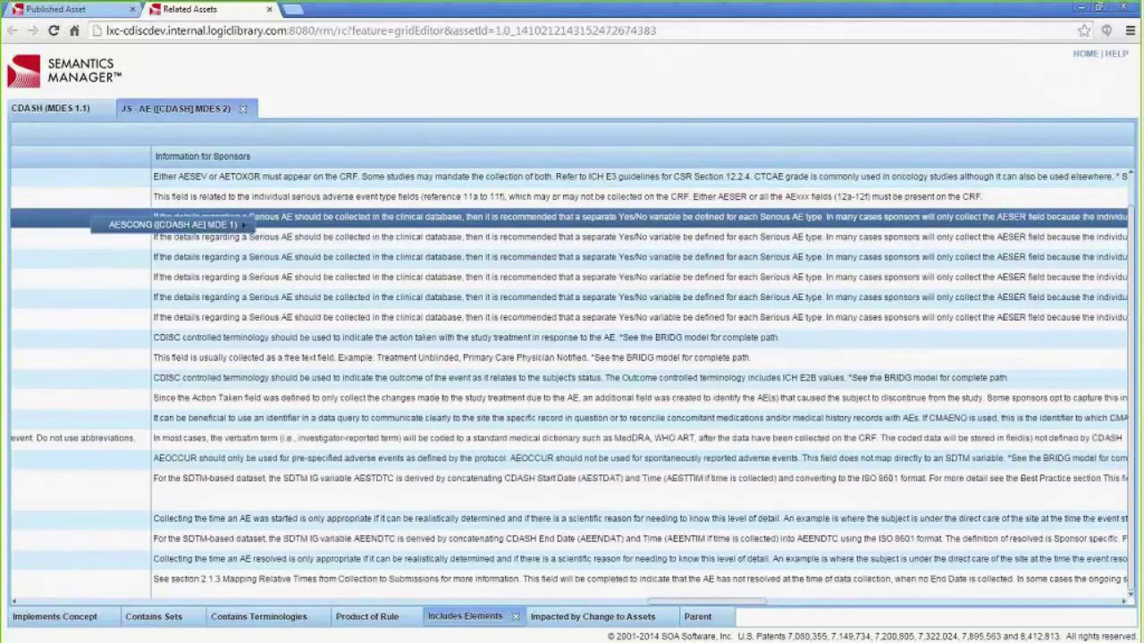
mouse_move(242, 224)
mouse_move(308, 319)
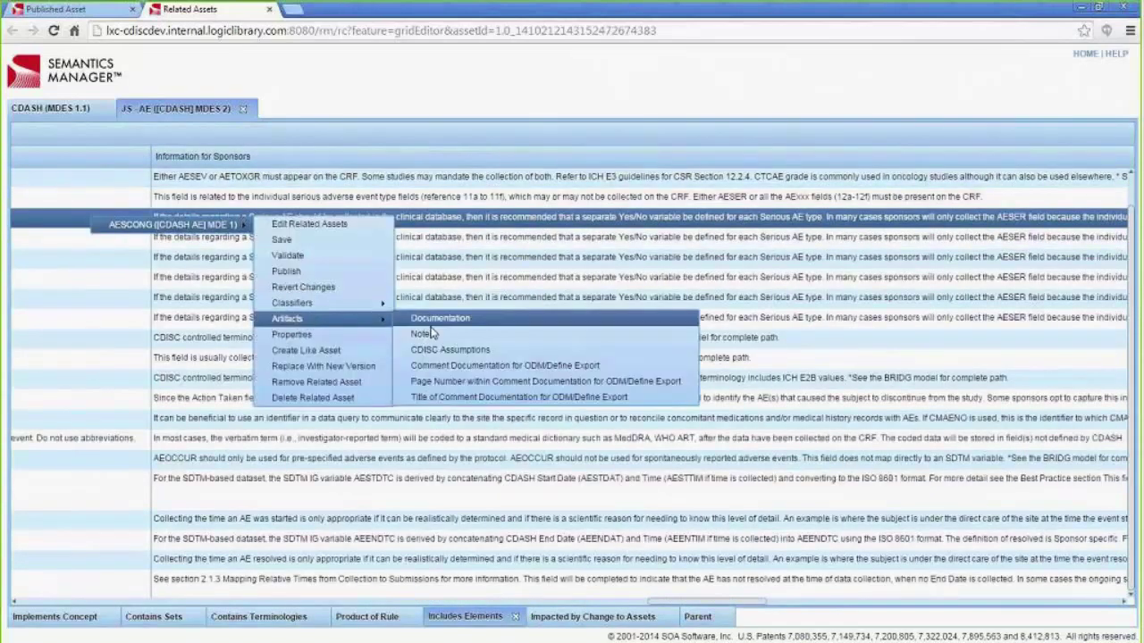
click(447, 319)
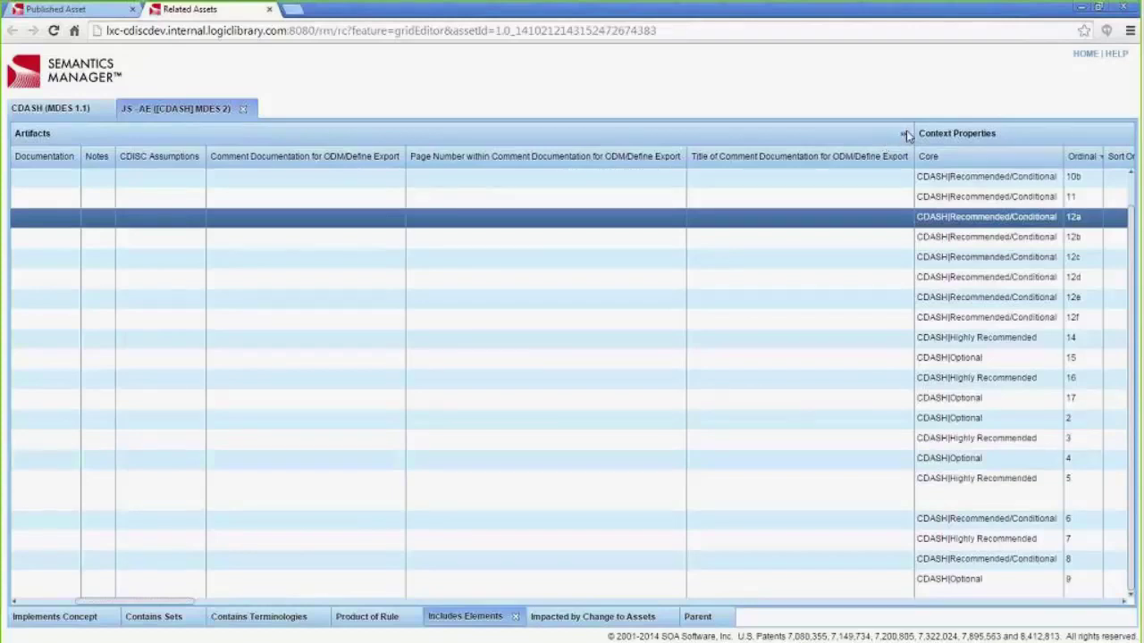
click(902, 135)
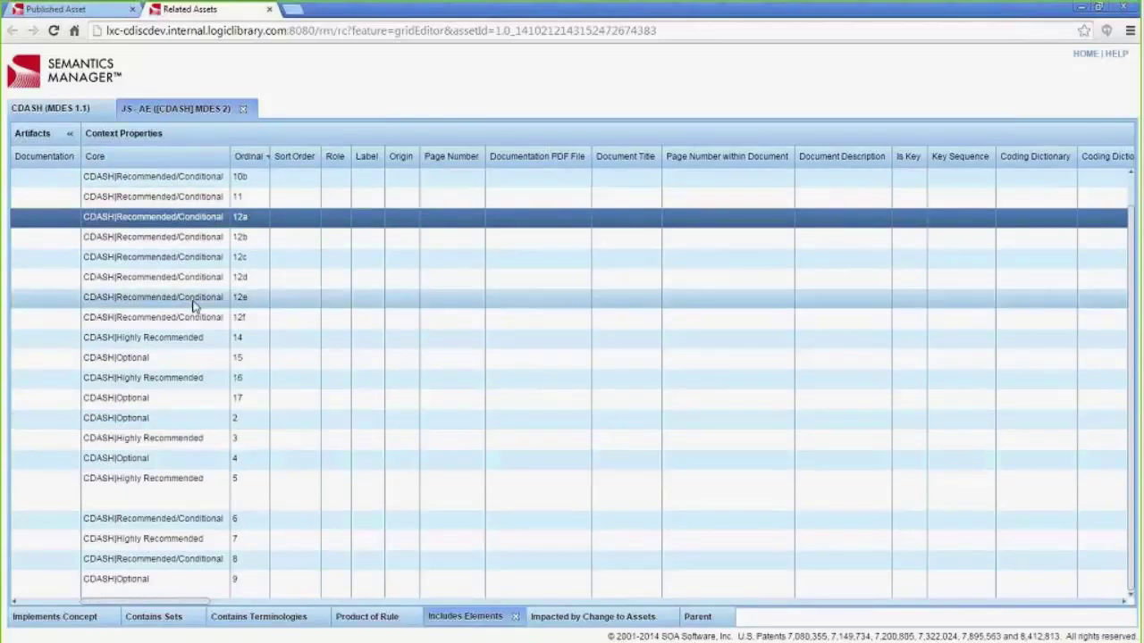
- Check how the Core and Ordinal context properties of the JS - AEACNOTH element are edited
double_click(190, 360)
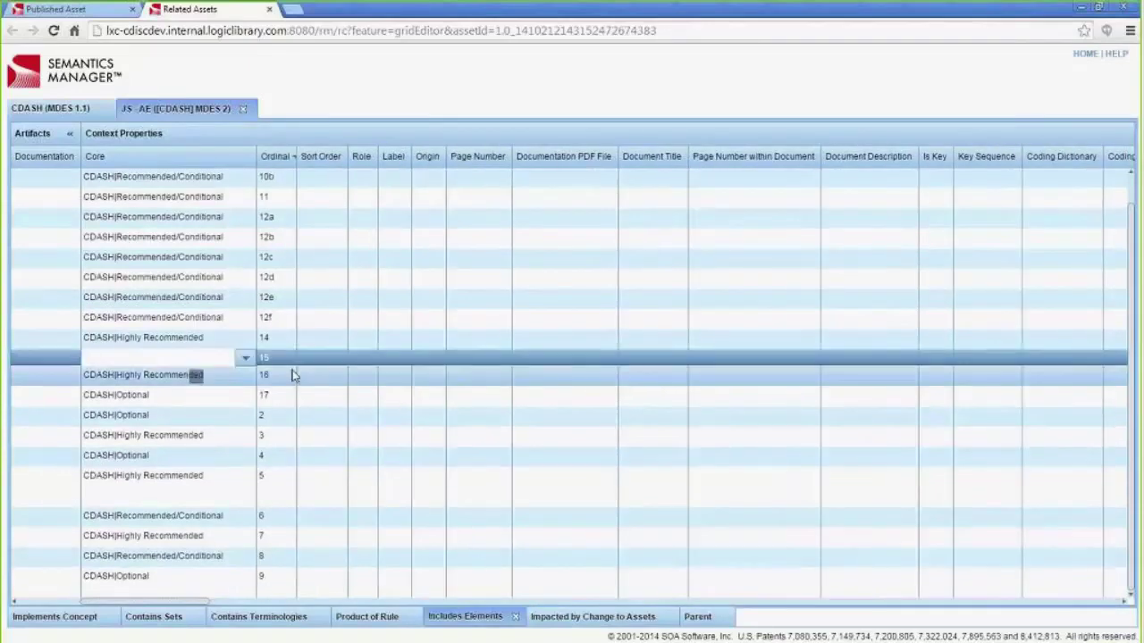
double_click(286, 363)
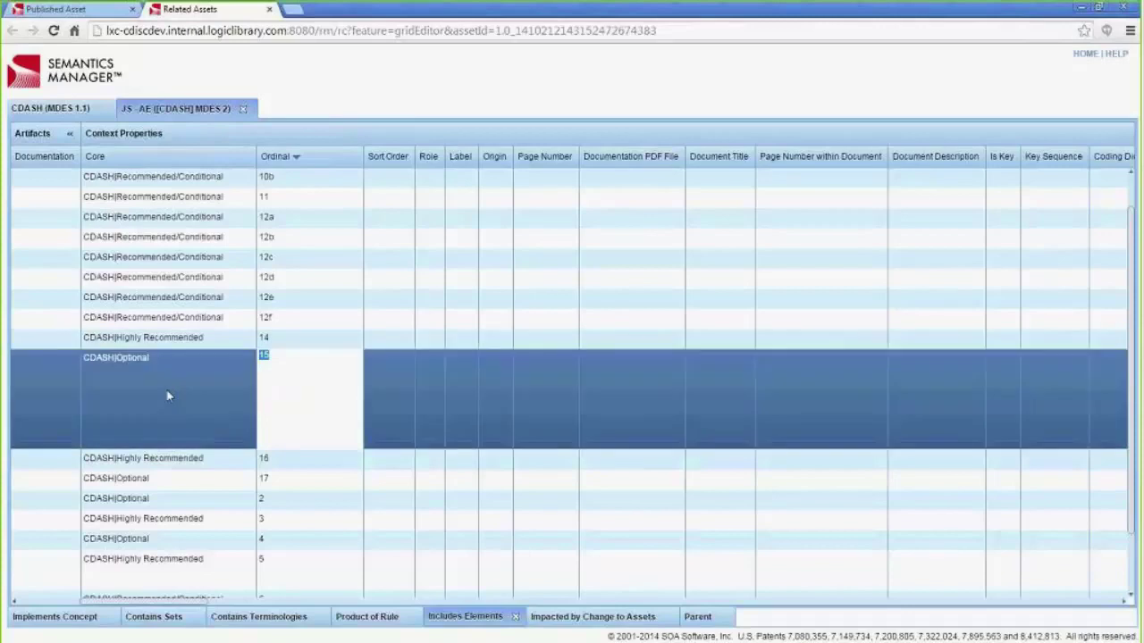
key(Return)
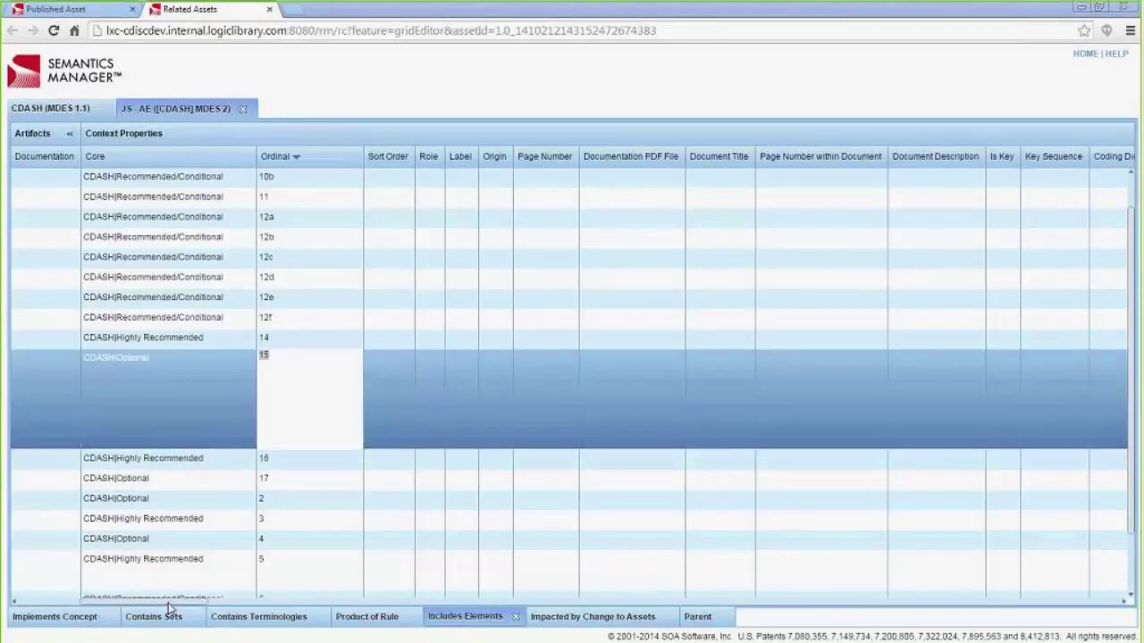
- Expand the Classifiers column group and go to the Endorsement Level classifier of JS - AEACNOTH
drag(168, 604, 41, 606)
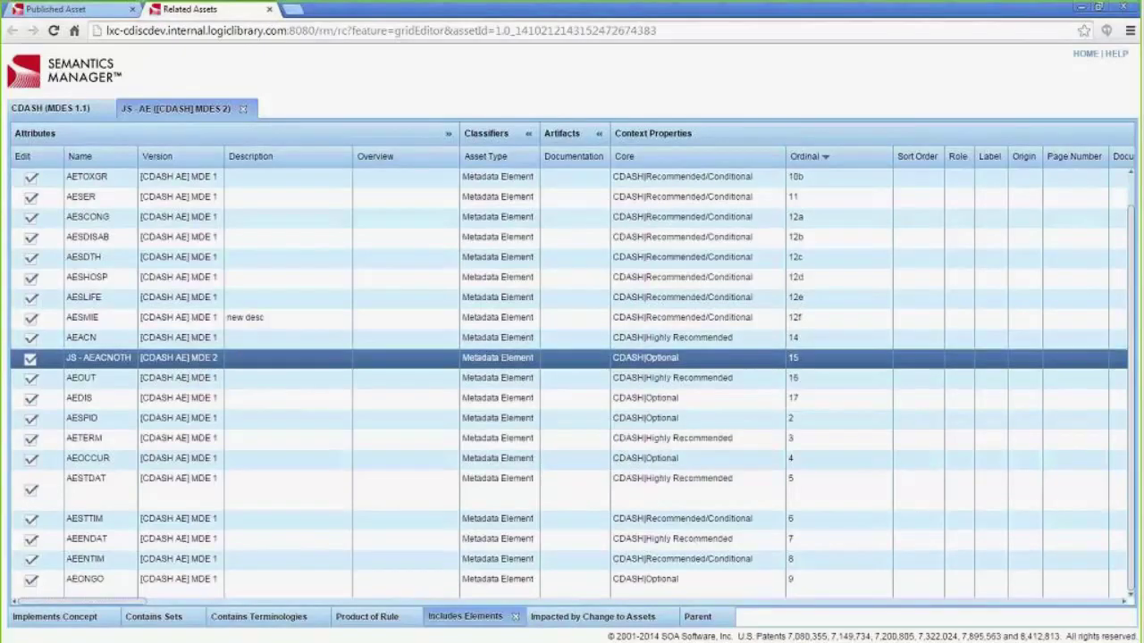
click(527, 134)
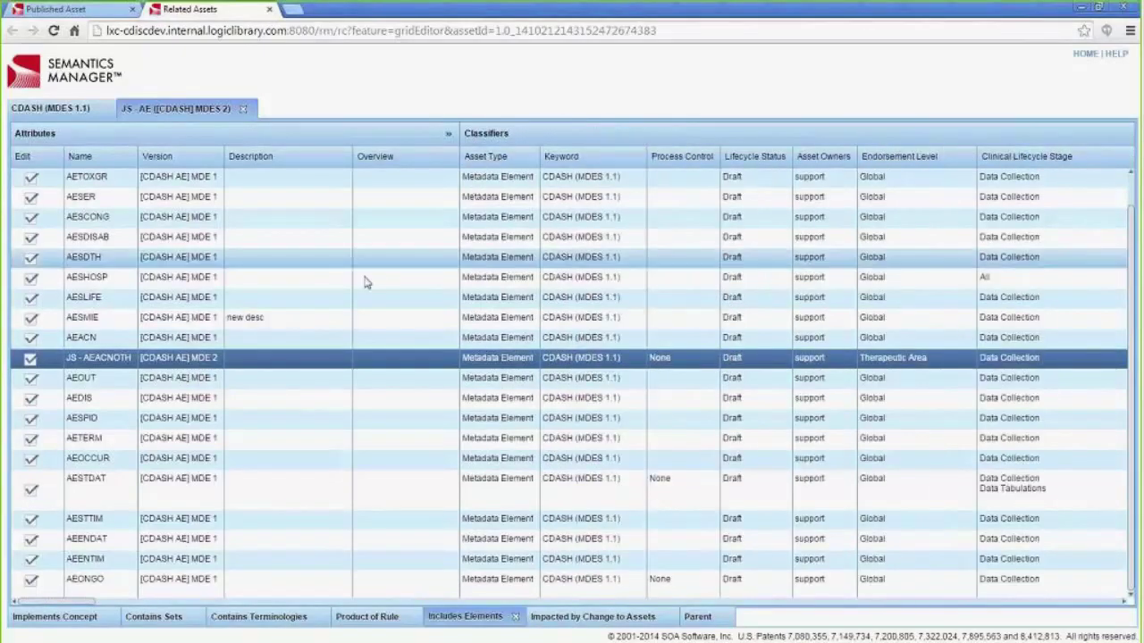
right_click(295, 365)
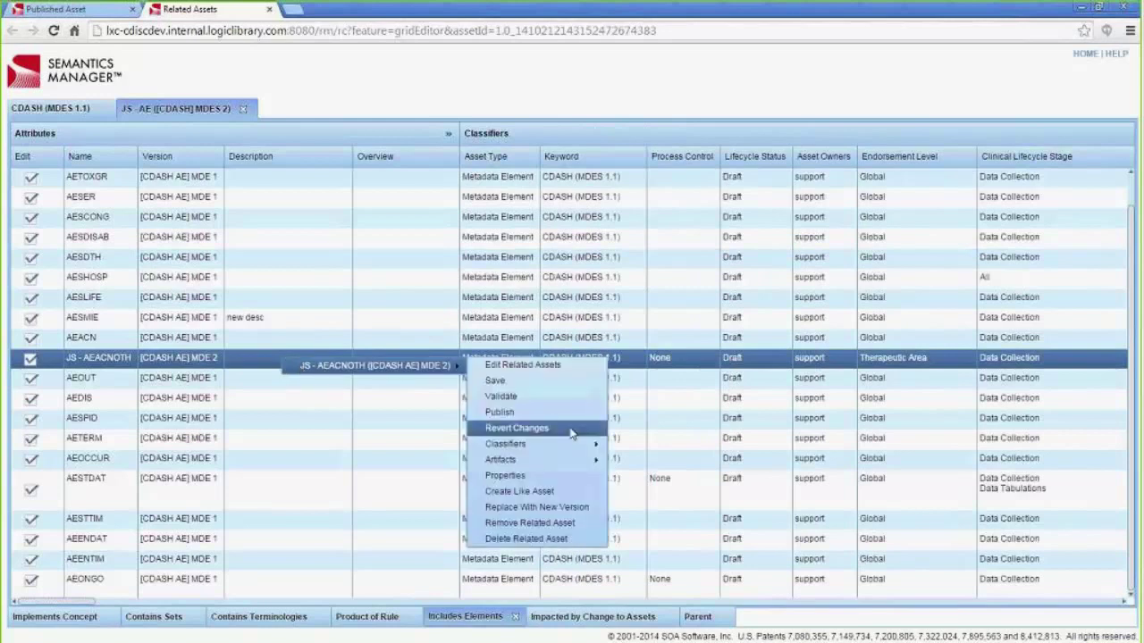
mouse_move(568, 444)
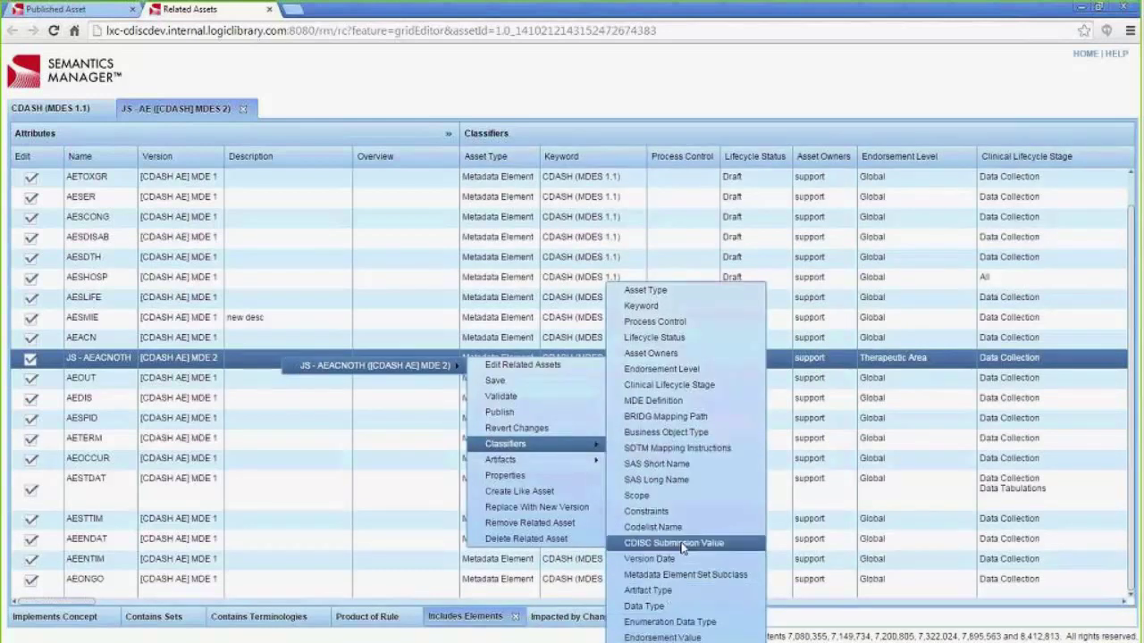
click(696, 375)
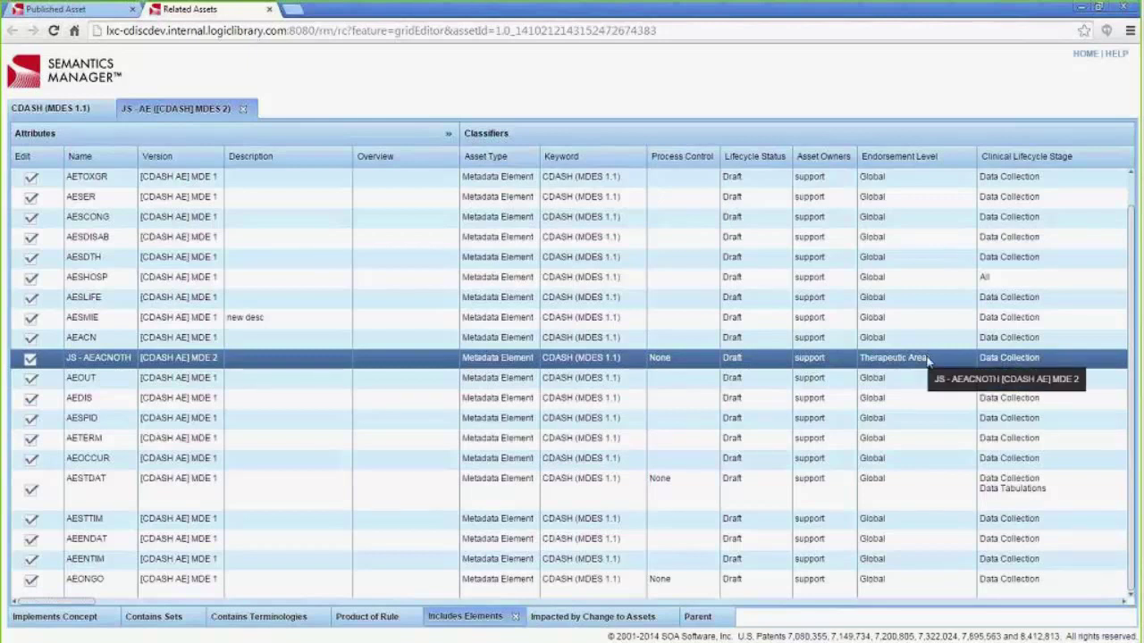
- Go to the Endorsement Value classifier of JS - AEACNOTH and set it to TA2|ProductD|Study7
right_click(947, 367)
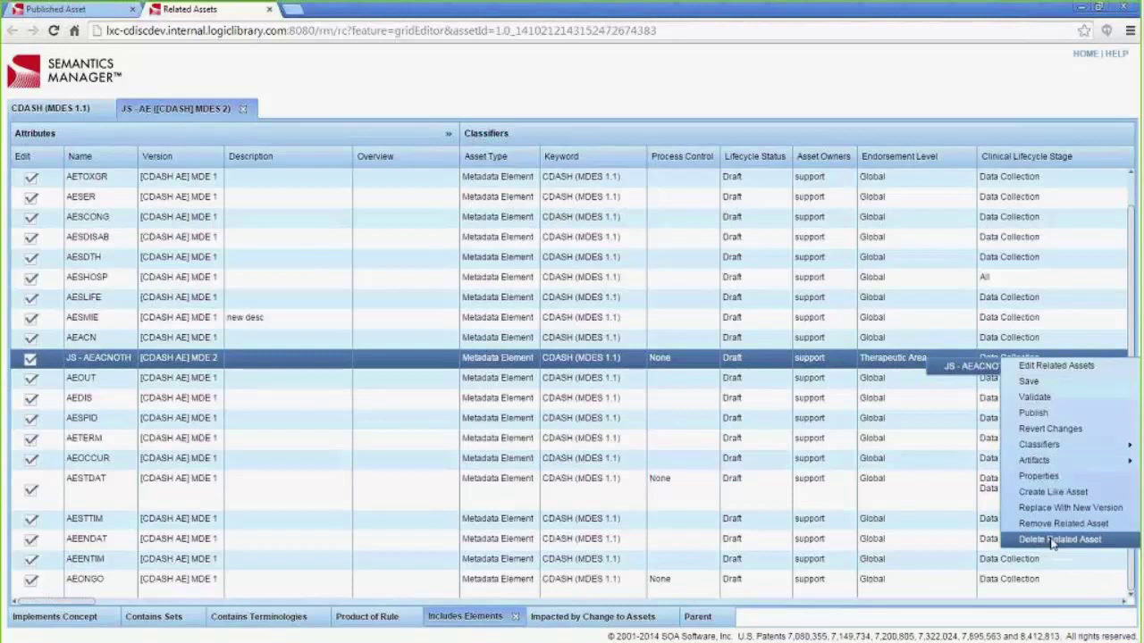
mouse_move(1056, 447)
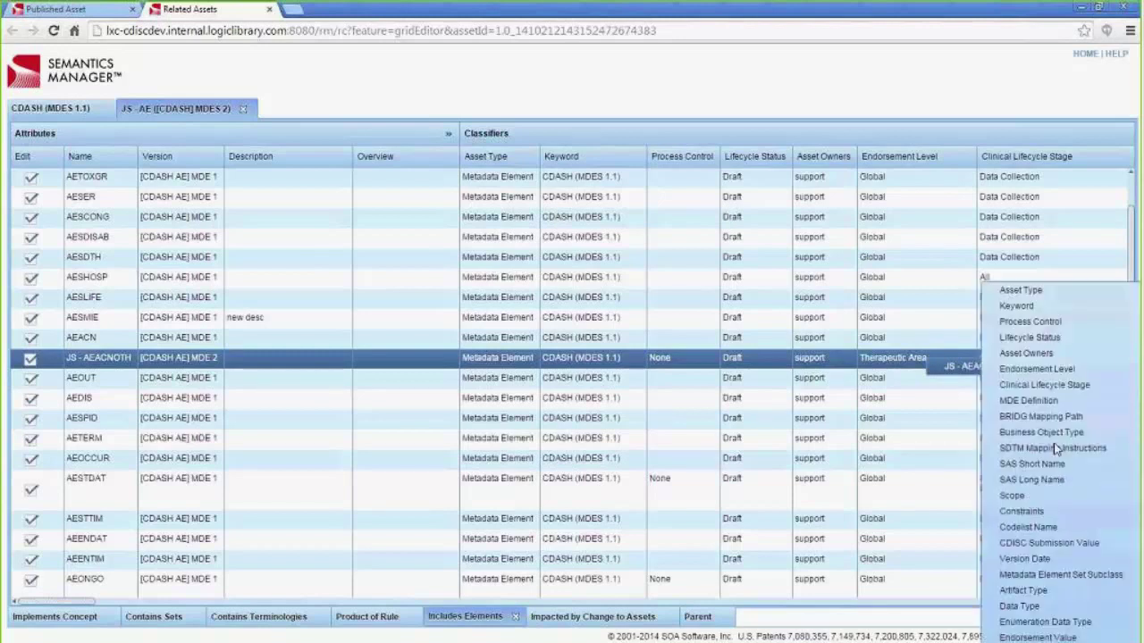
click(1068, 636)
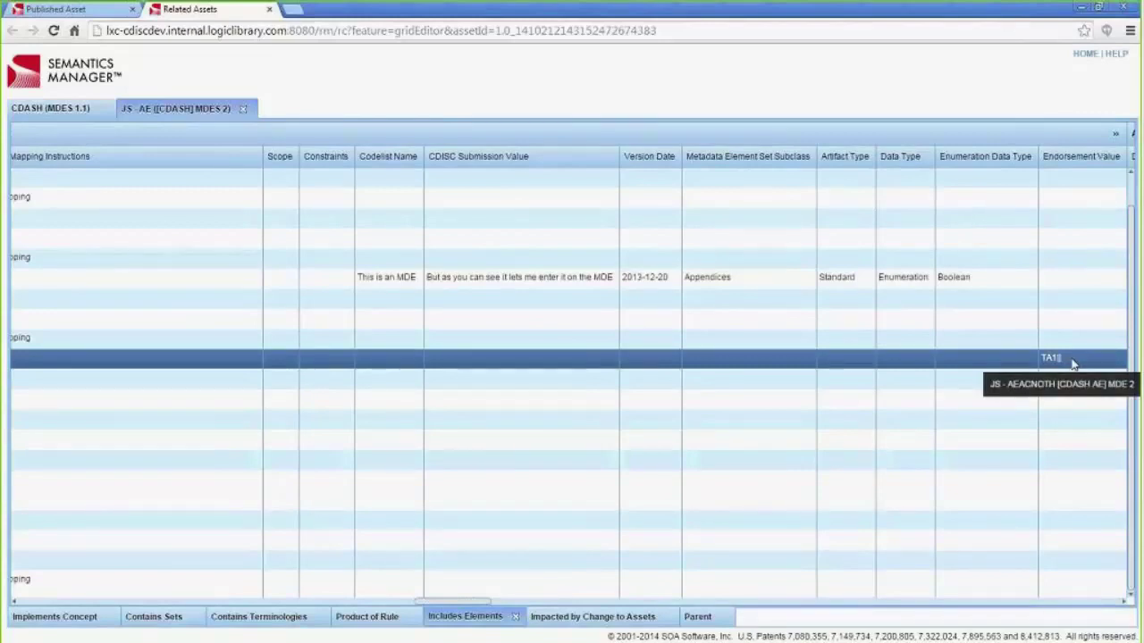
click(1072, 362)
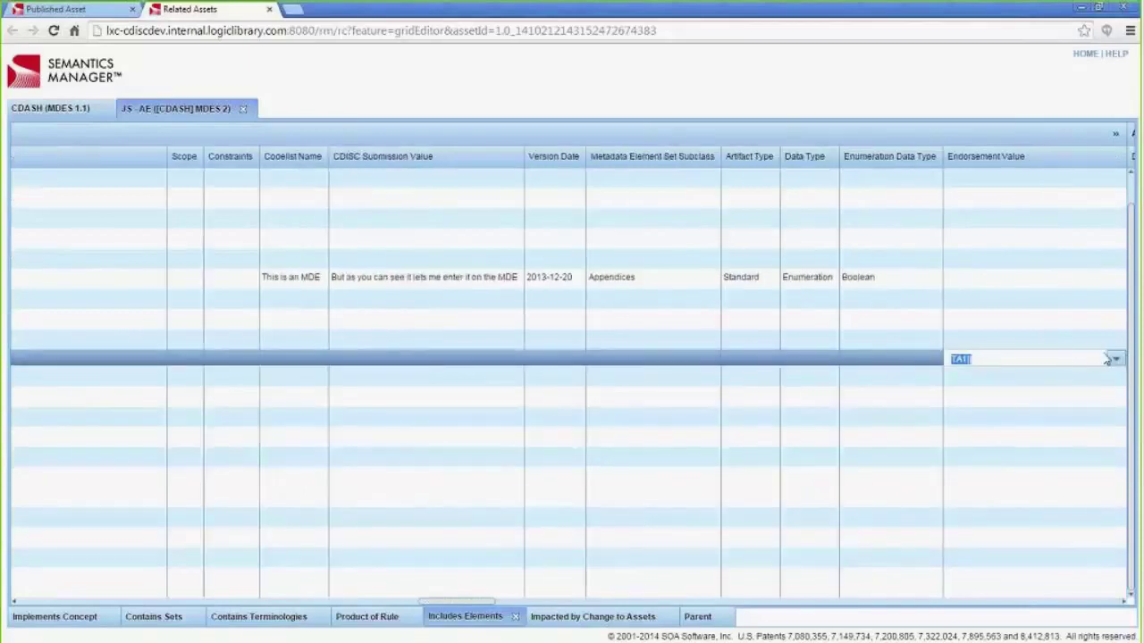
click(1114, 359)
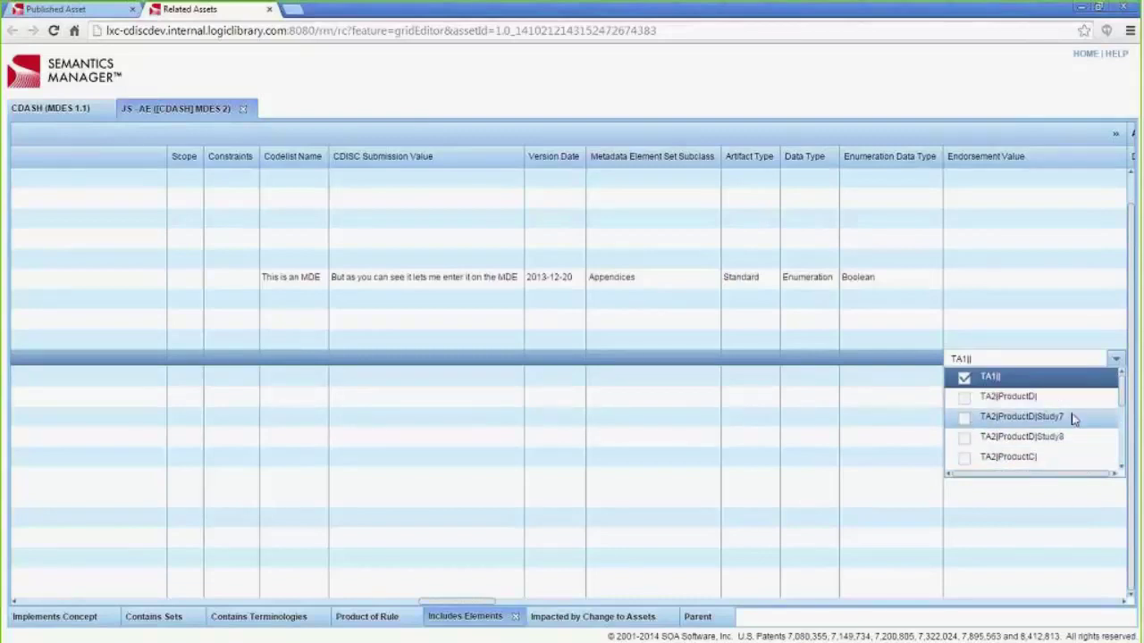
click(966, 422)
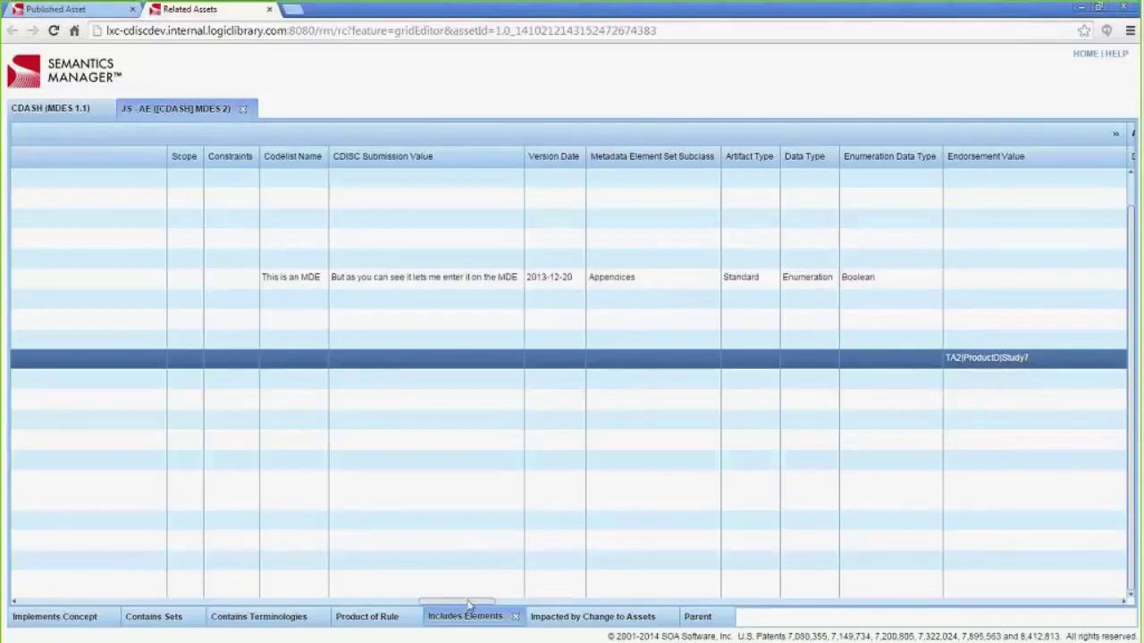
- Publish all elements selected for editing in the Includes Elements grid and dismiss the validation error dialog
drag(468, 603, 72, 618)
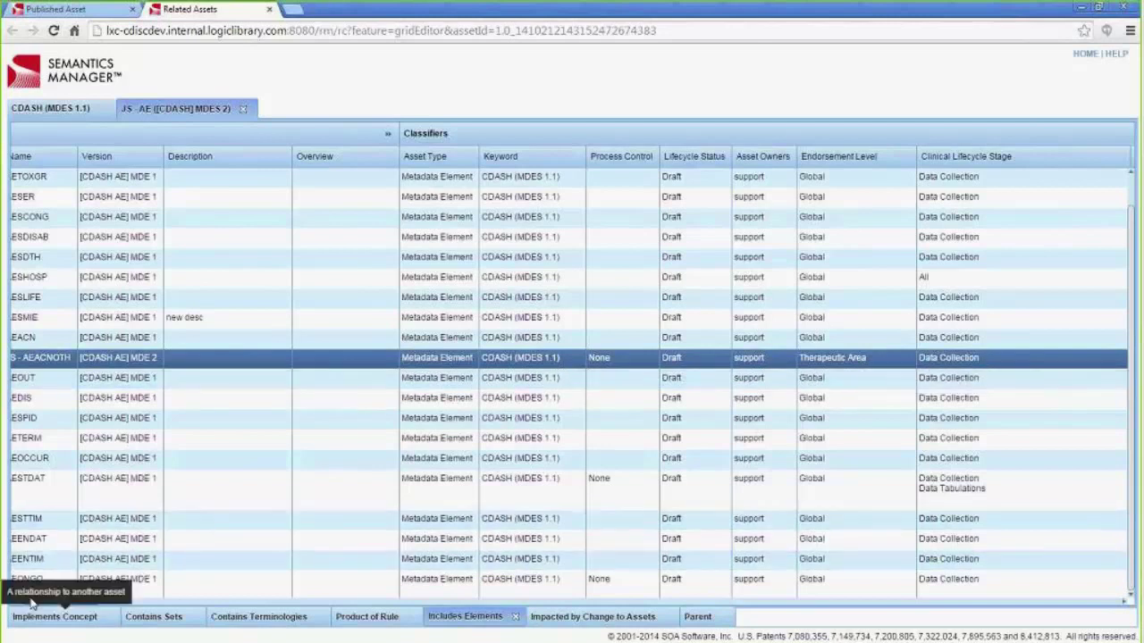
drag(26, 603, 14, 605)
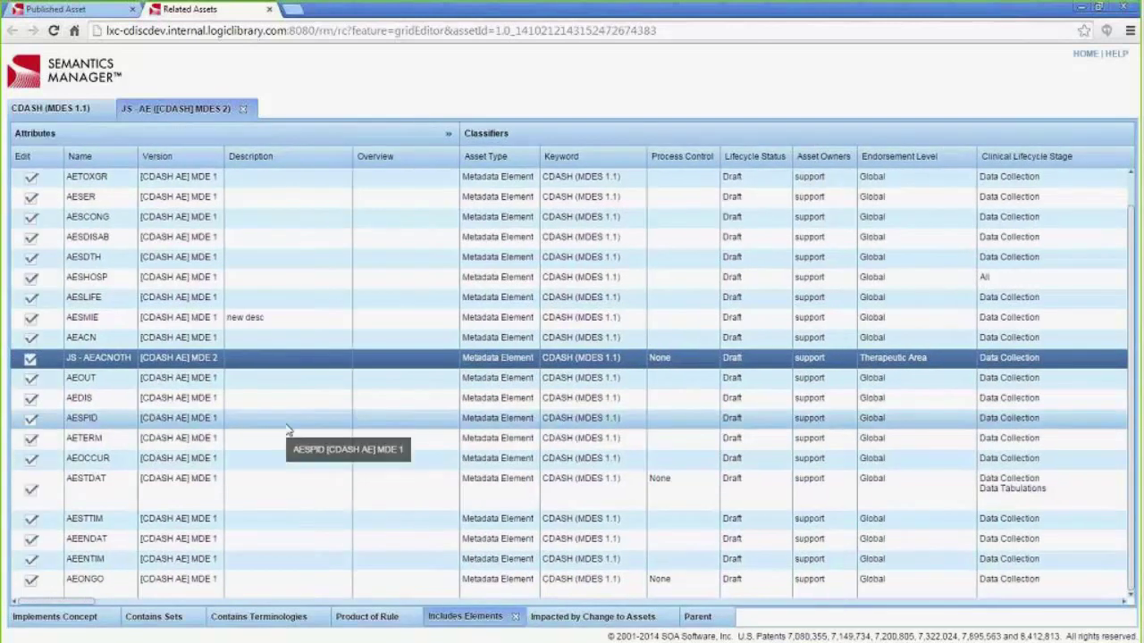
right_click(112, 364)
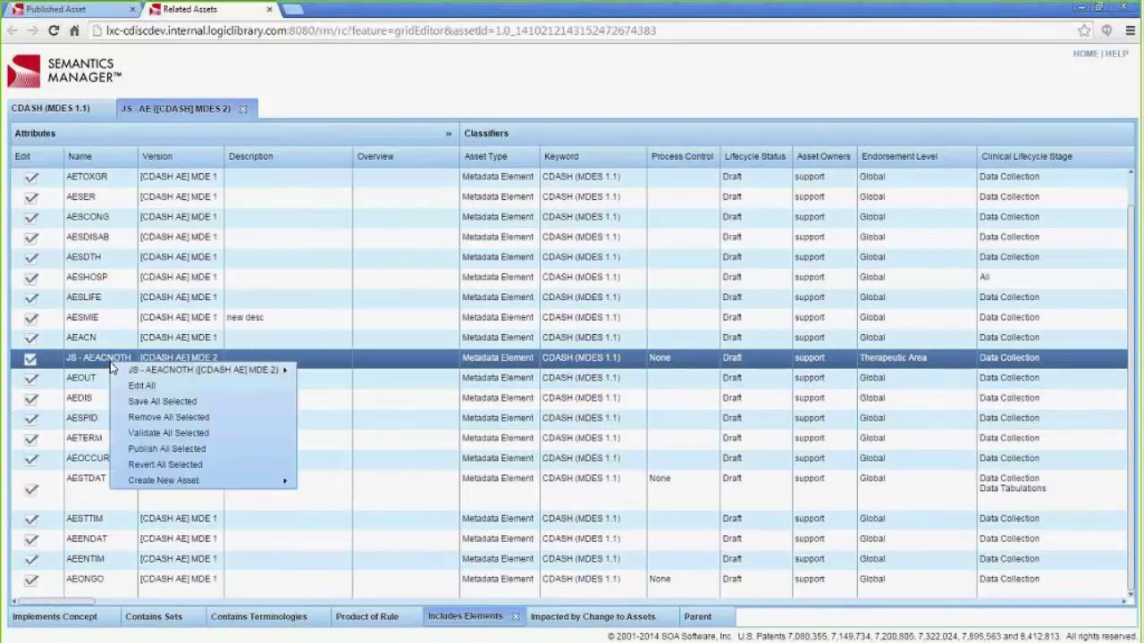
click(188, 453)
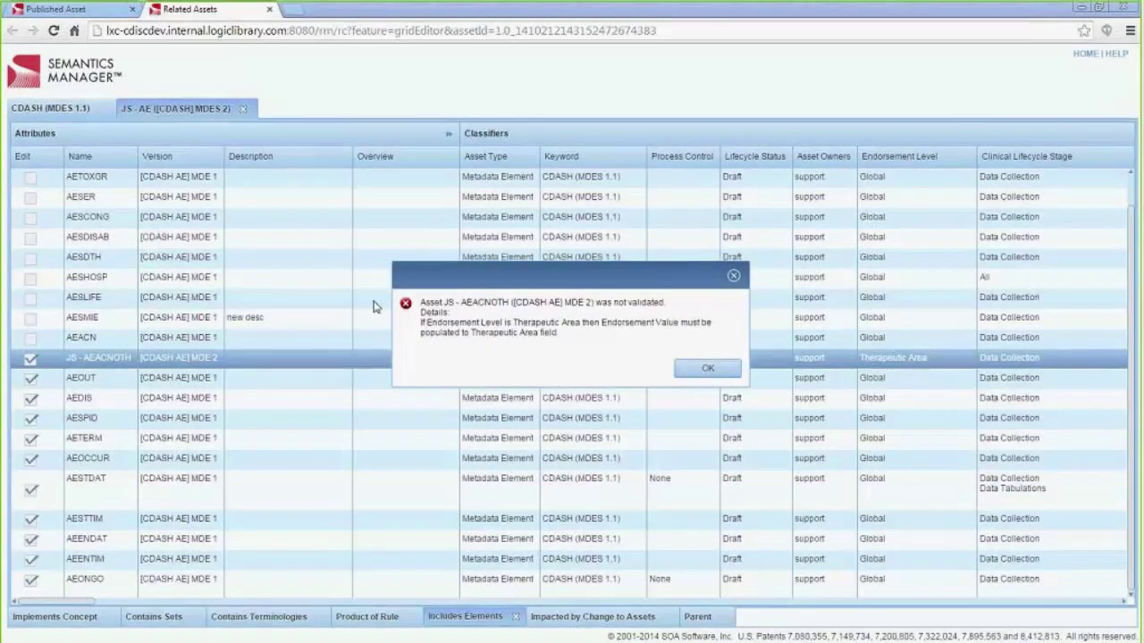
click(701, 374)
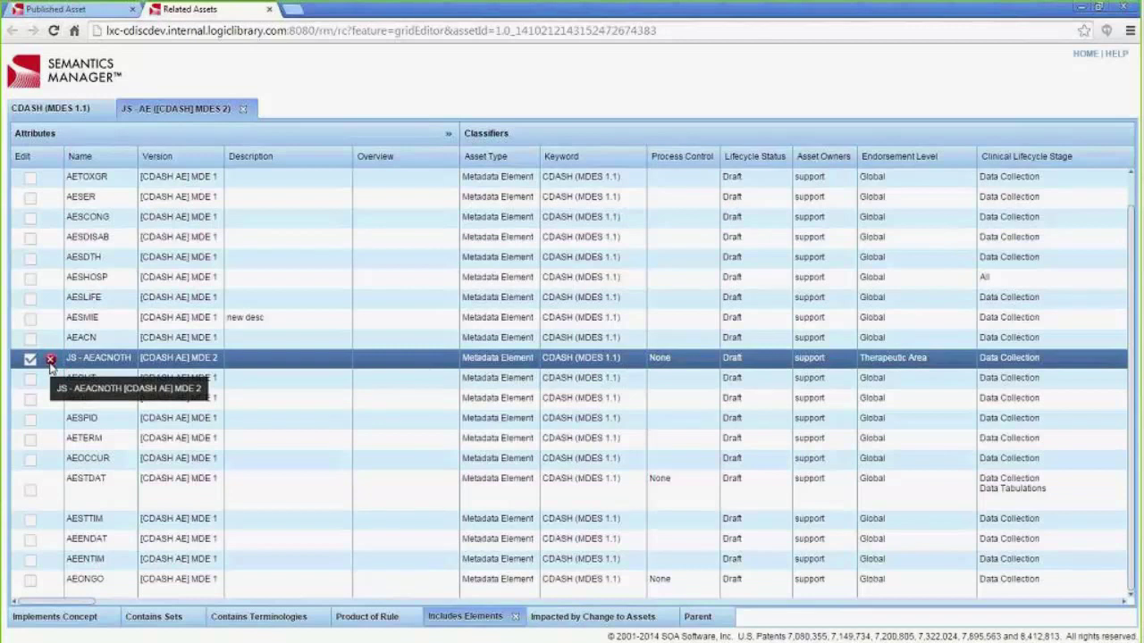
- Revert the changes made to the JS - AEACNOTH element in the Includes Elements grid
right_click(105, 361)
mouse_move(149, 368)
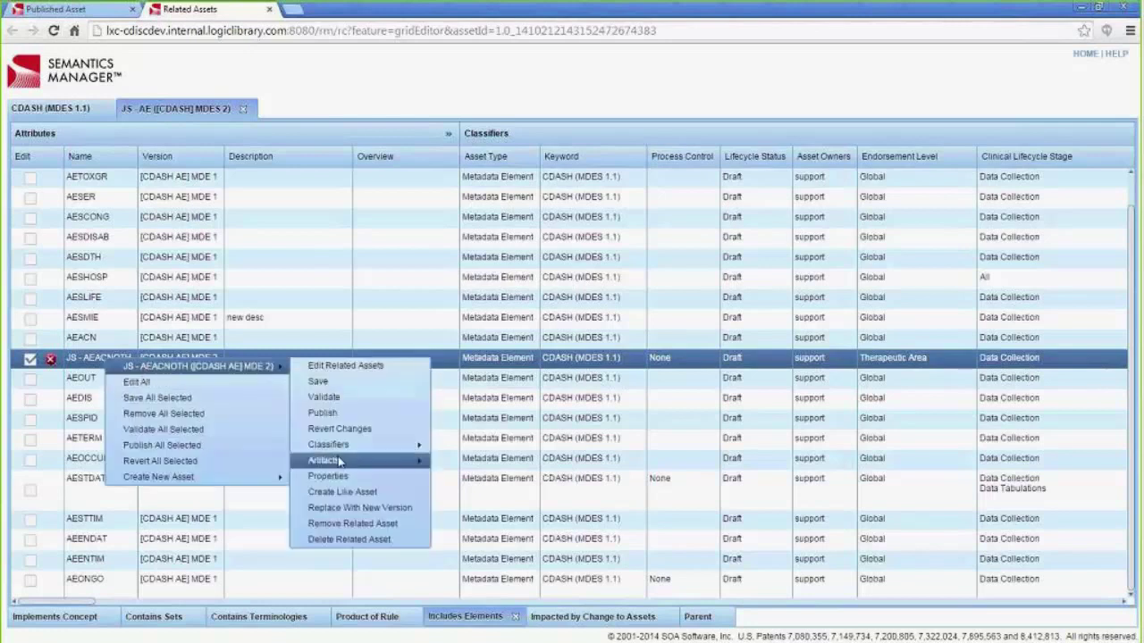
click(348, 404)
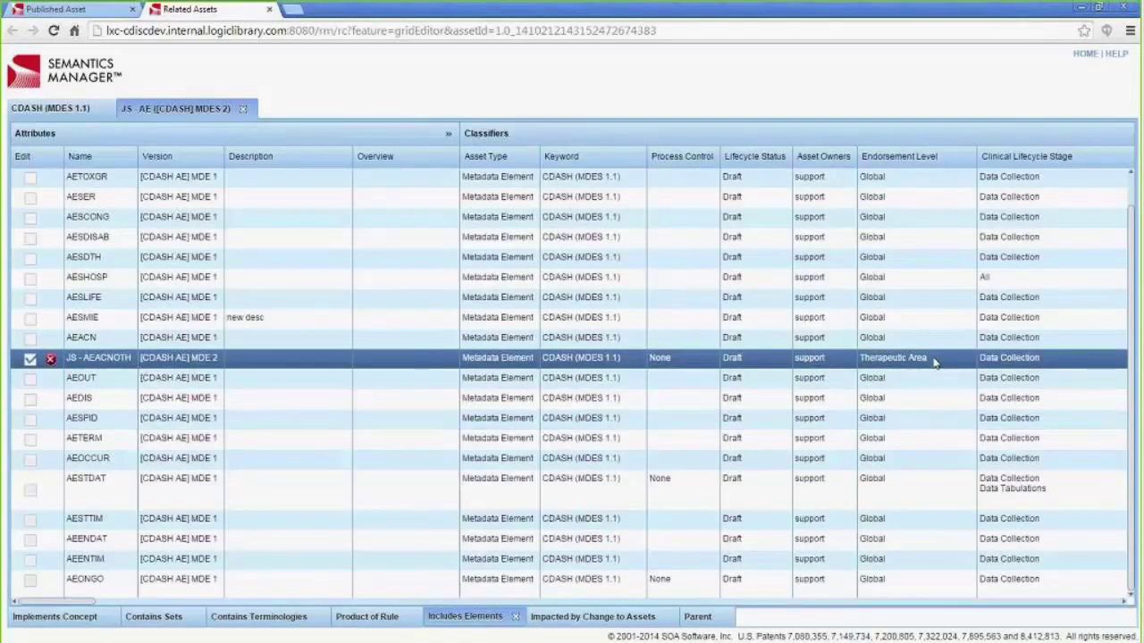
right_click(96, 359)
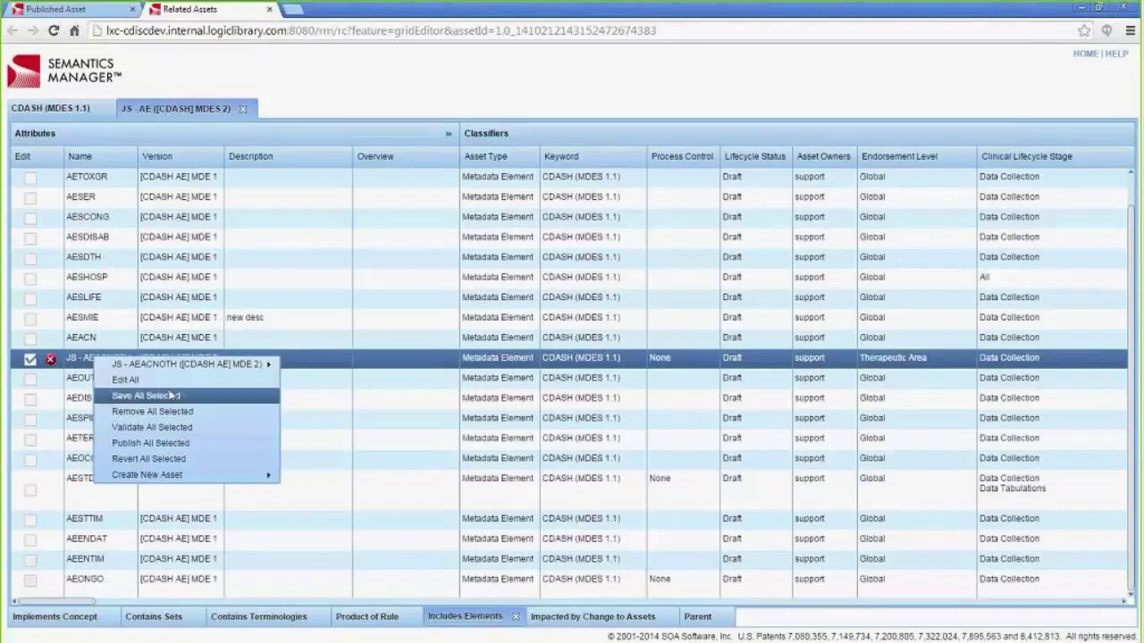
mouse_move(183, 364)
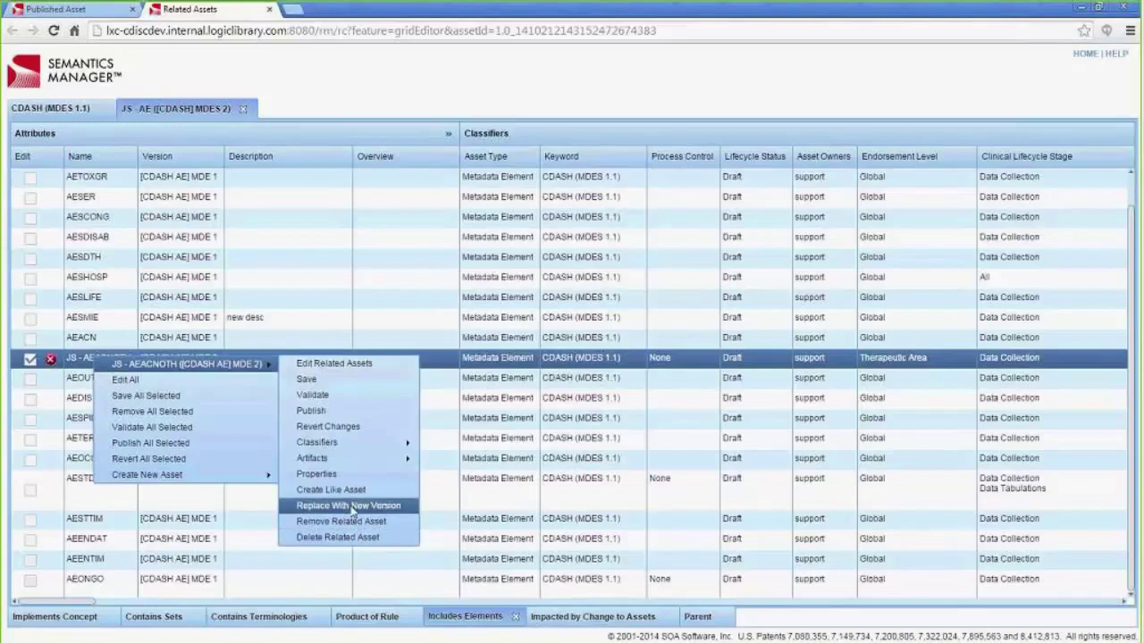
click(374, 427)
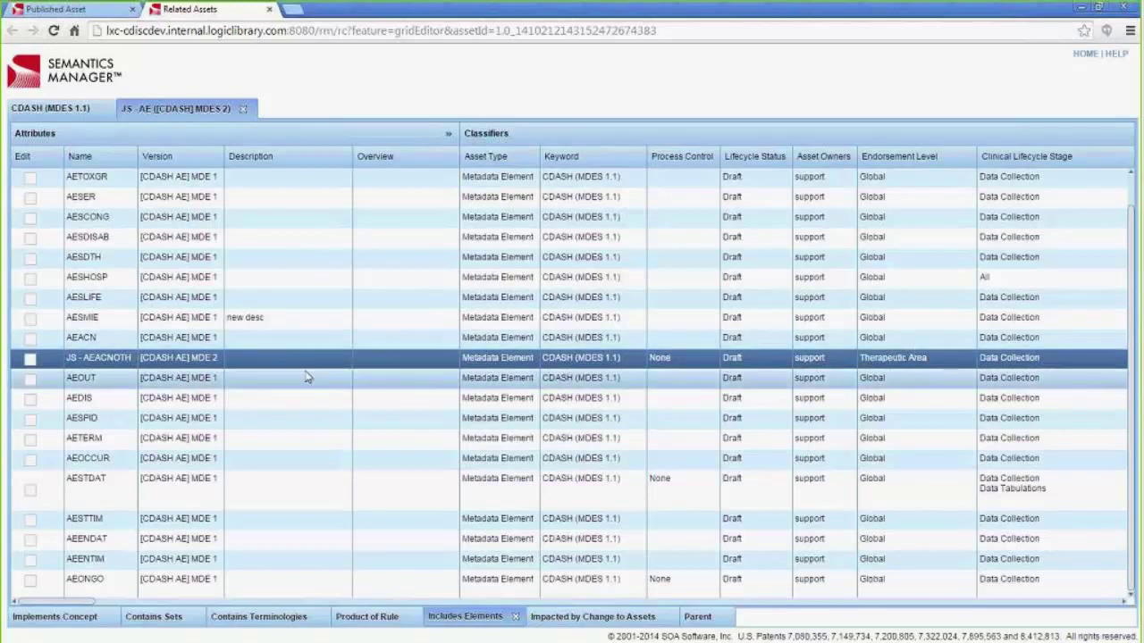
- Go to the Endorsement Value classifier of JS - AEACNOTH to check it, and return to the grid's Attributes columns
right_click(377, 359)
mouse_move(408, 371)
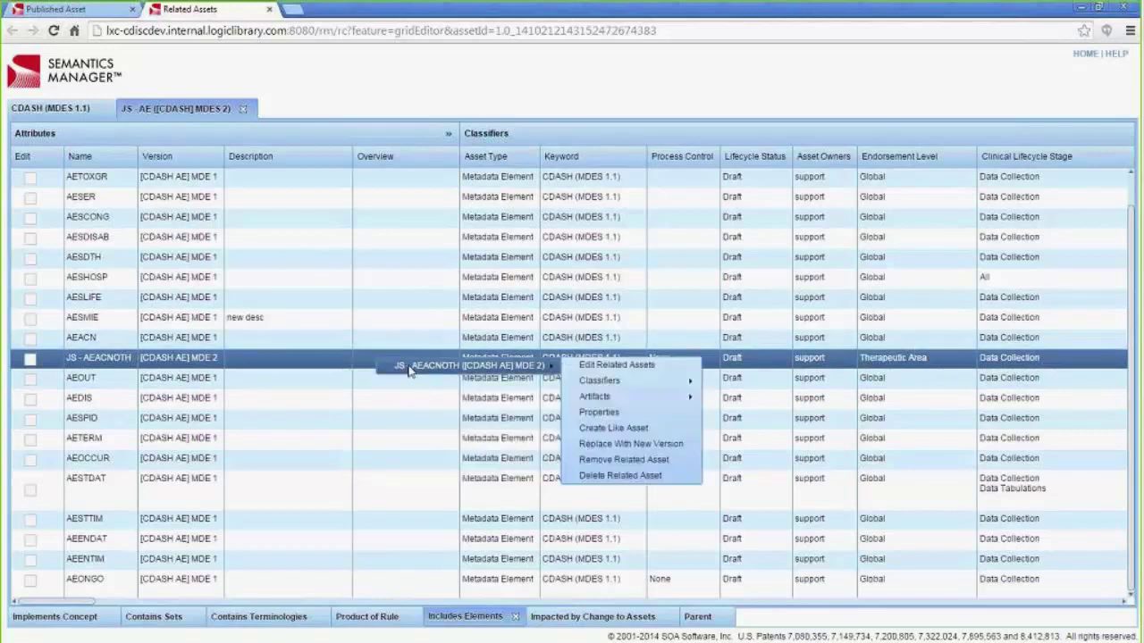
mouse_move(589, 384)
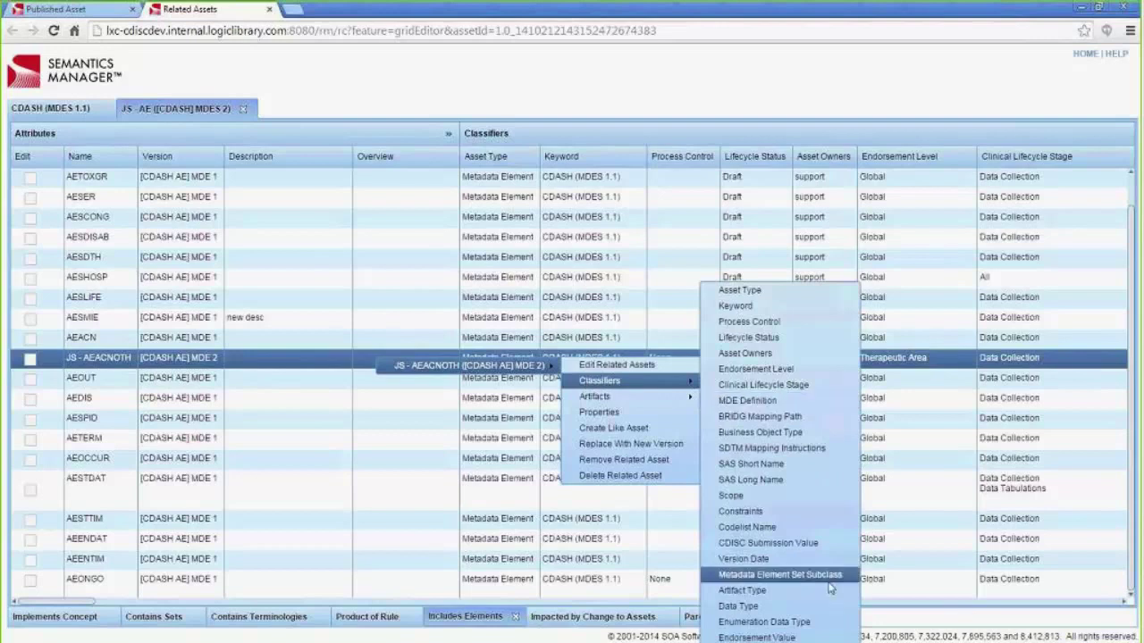
click(830, 622)
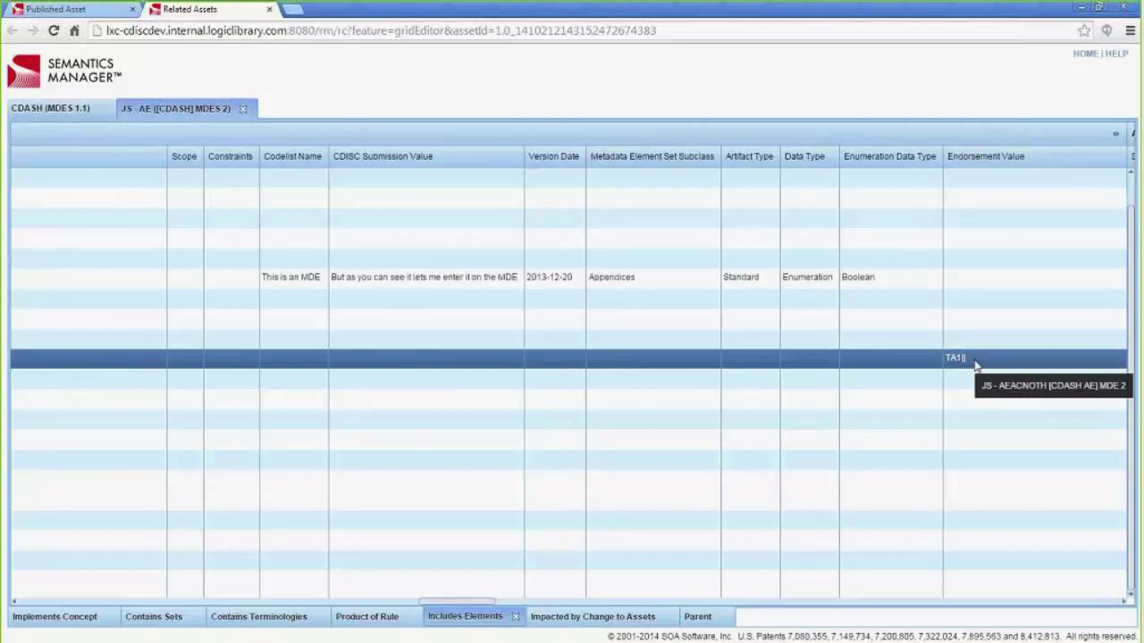
drag(479, 598, 69, 563)
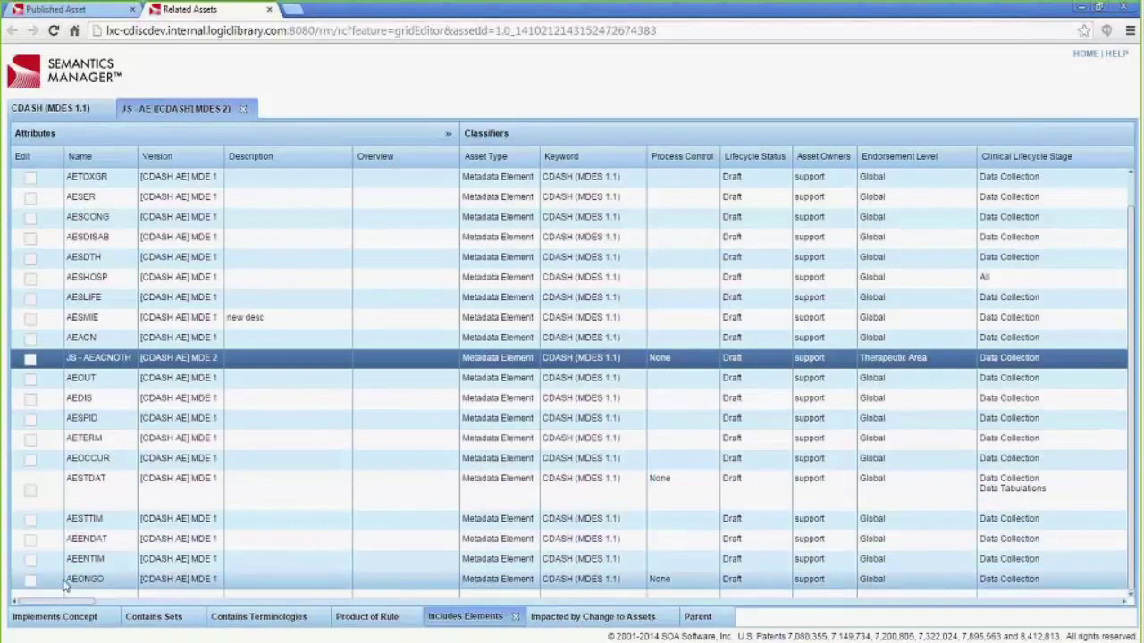
- Close the JS - AE related-assets grid and publish the JS - AE set in the CDASH Contains Sets grid
click(246, 109)
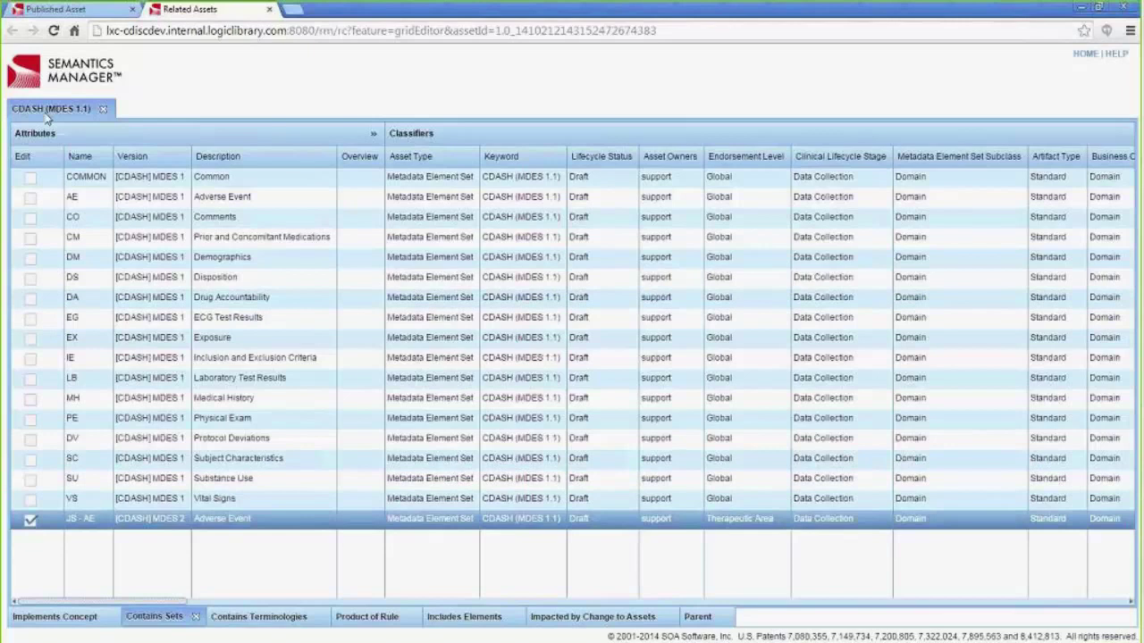
click(55, 520)
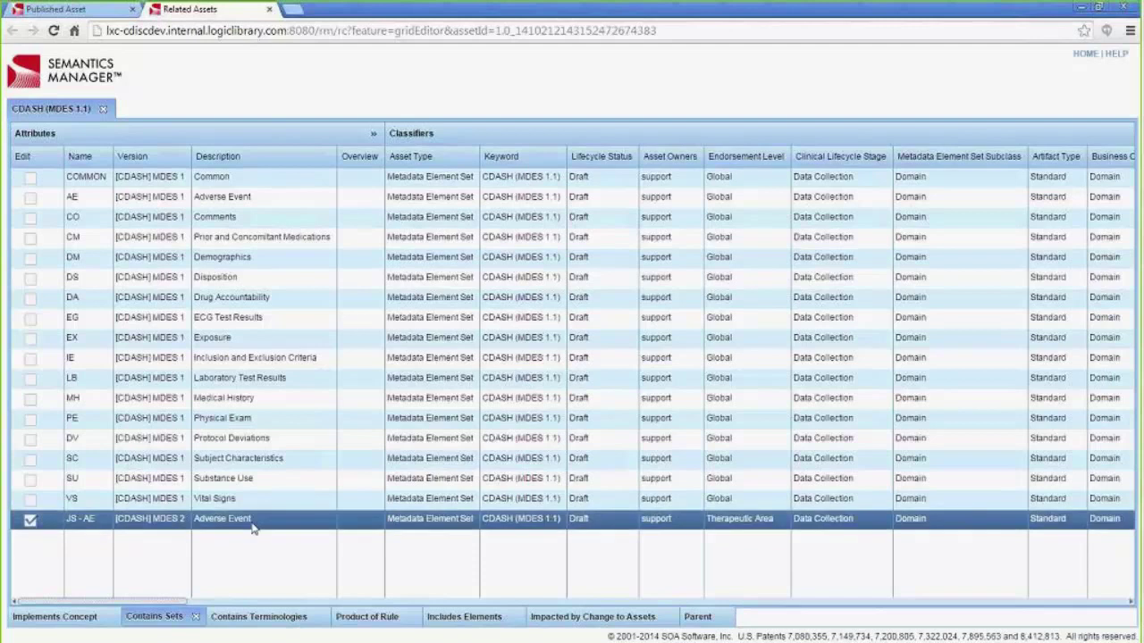
right_click(70, 525)
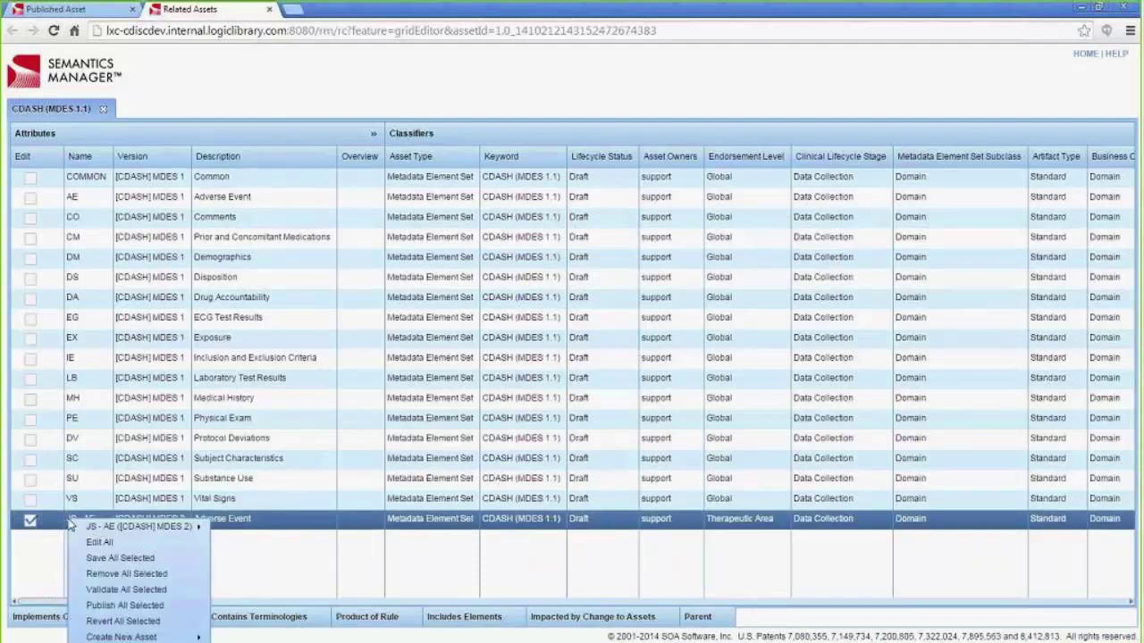
mouse_move(134, 526)
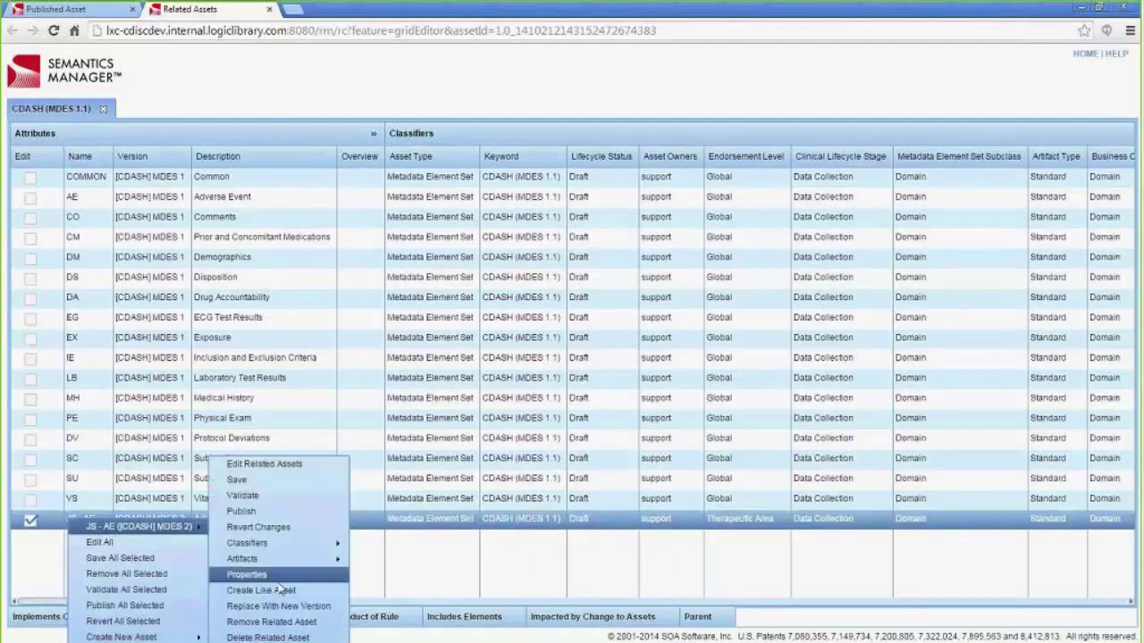
click(254, 512)
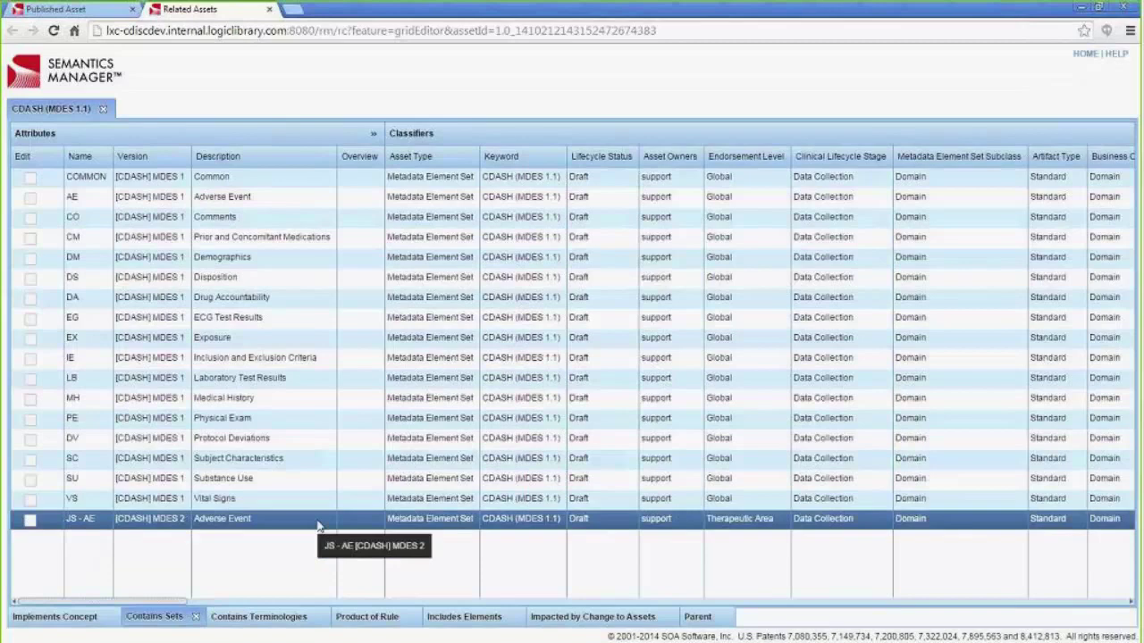
- Close the CDASH grid editor and show the changes recorded for JS - AEACNOTH from Assets in Progress
click(104, 109)
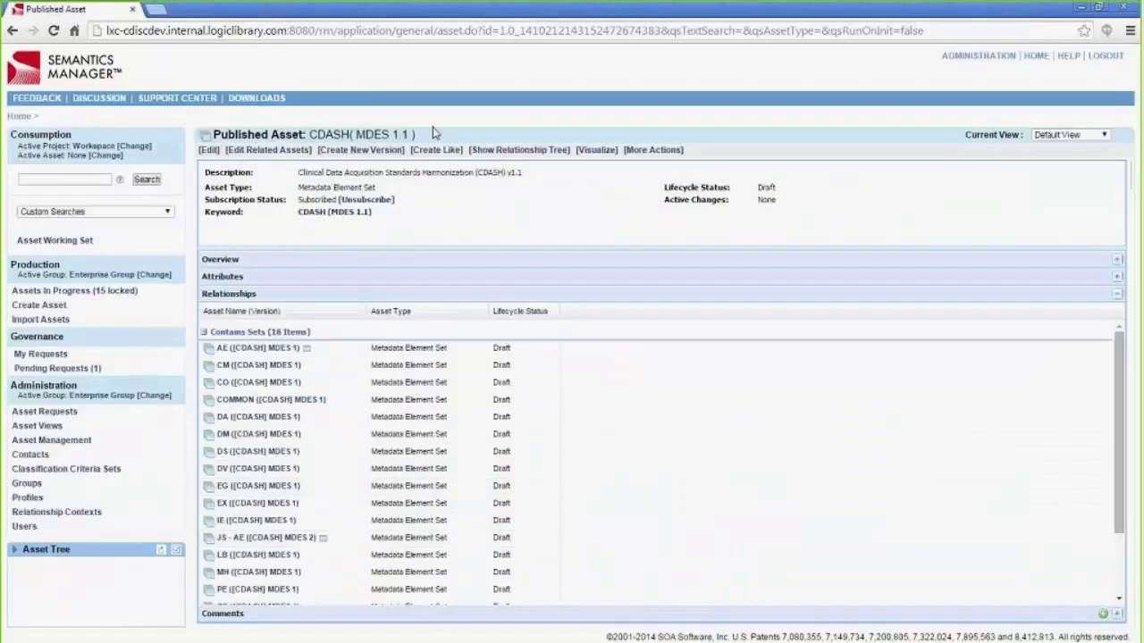
click(119, 293)
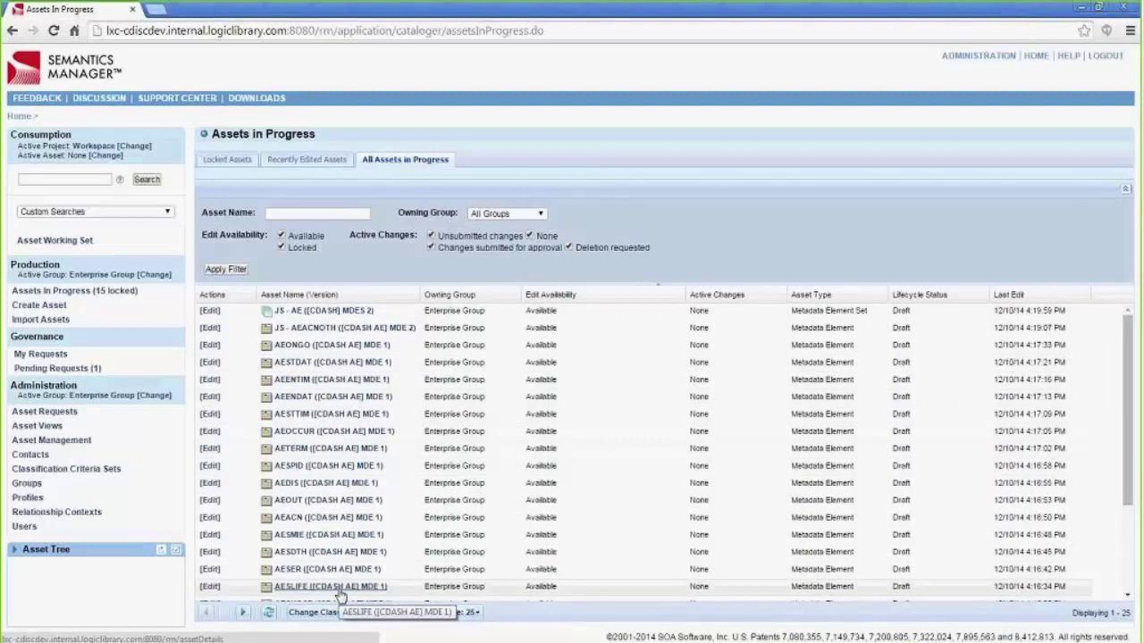
click(336, 329)
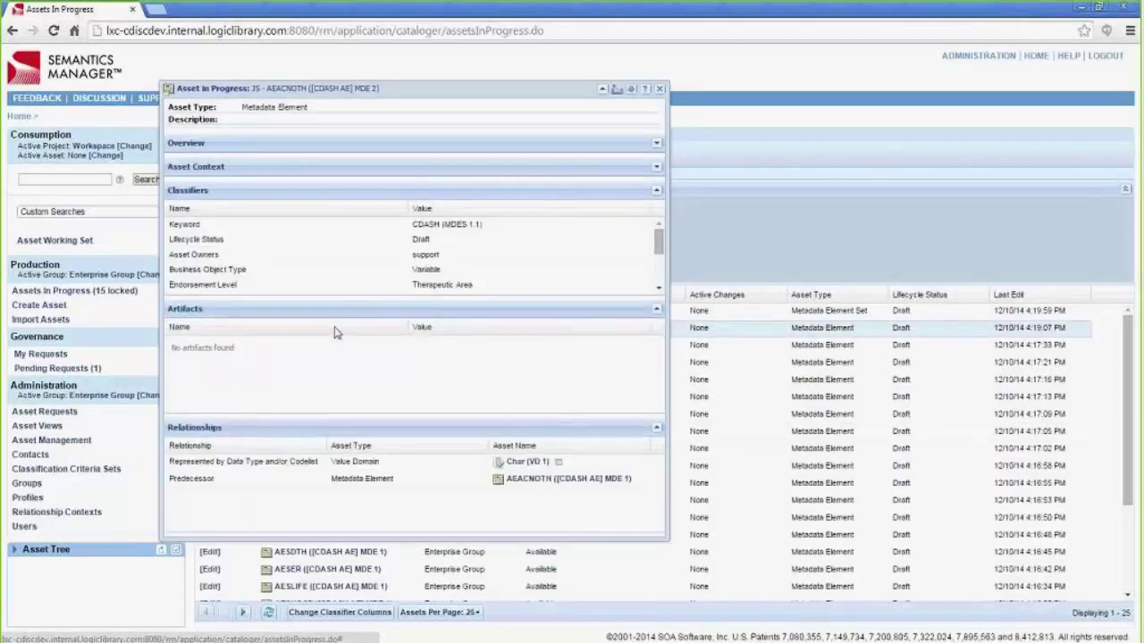
click(631, 90)
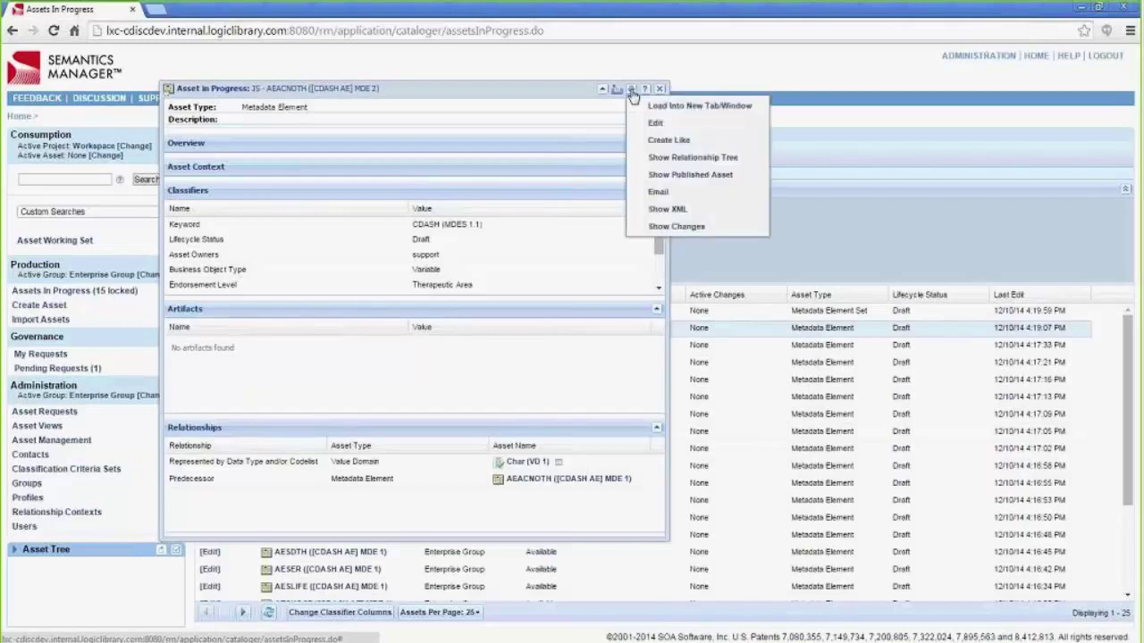
click(663, 226)
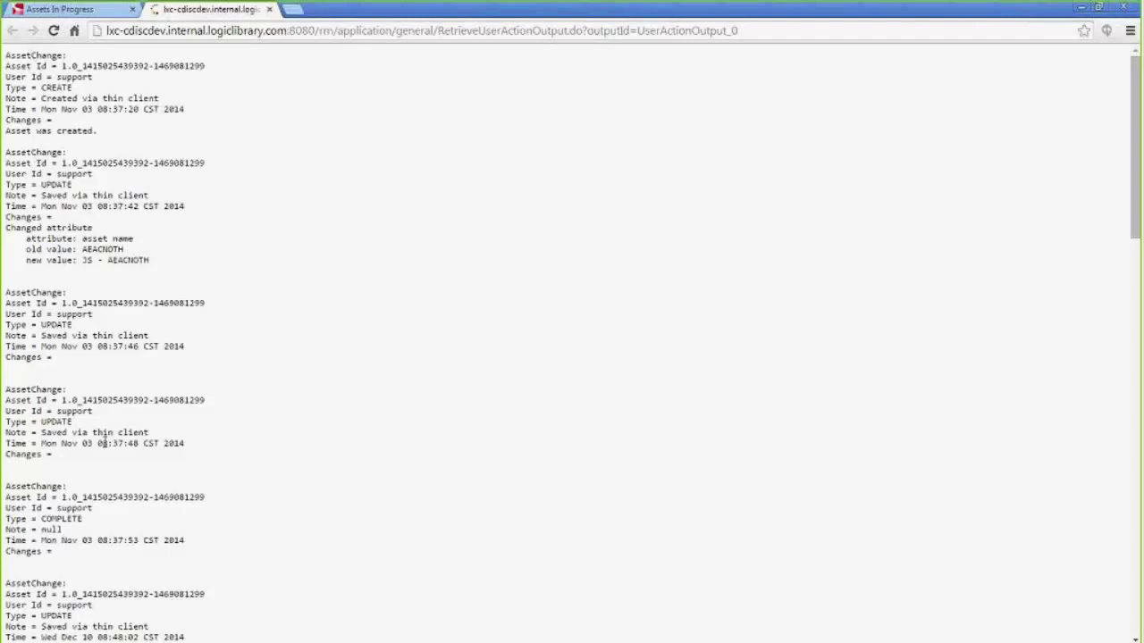
- Examine the revert entry at the end of the change log, including its note and Endorsement Value change, and close the log
drag(1135, 148, 1120, 543)
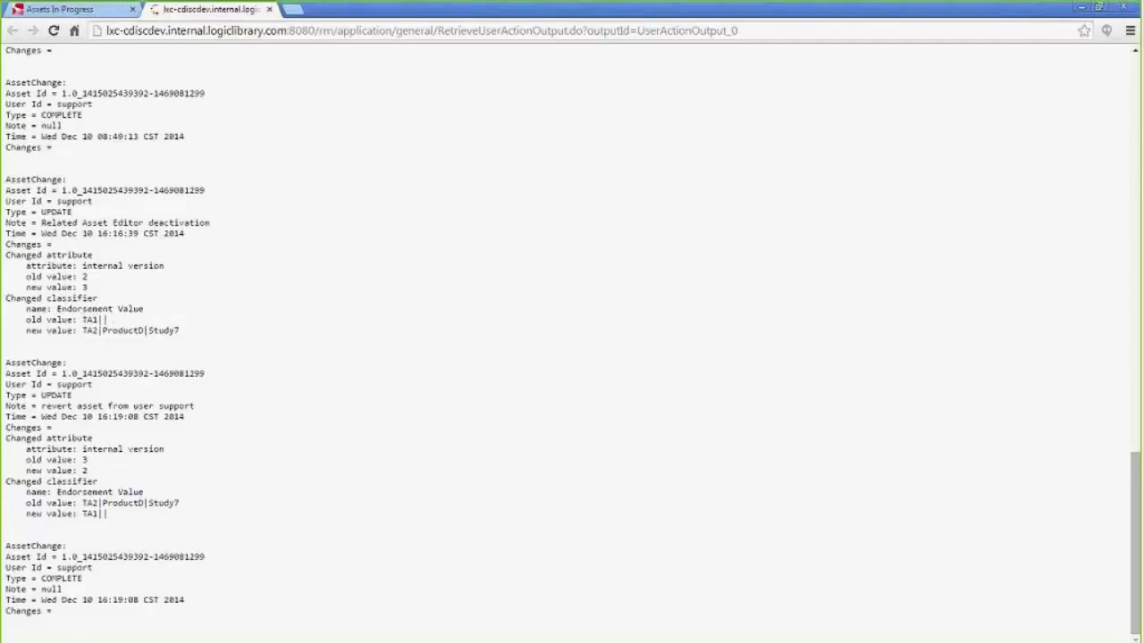
drag(44, 406, 197, 408)
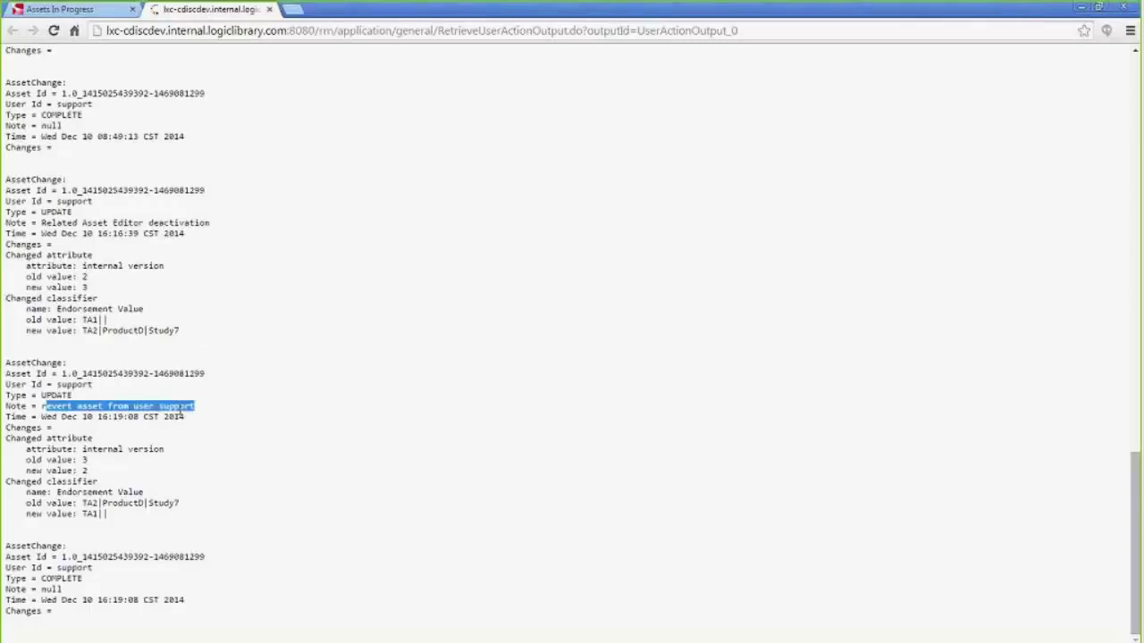
double_click(164, 406)
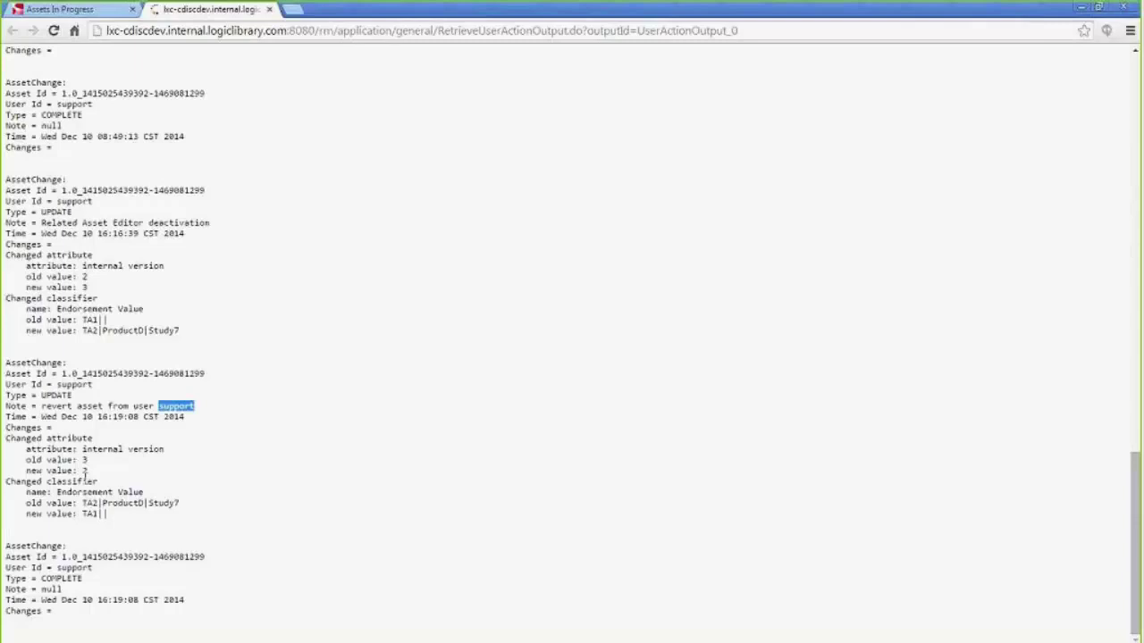
click(91, 503)
drag(90, 503, 189, 501)
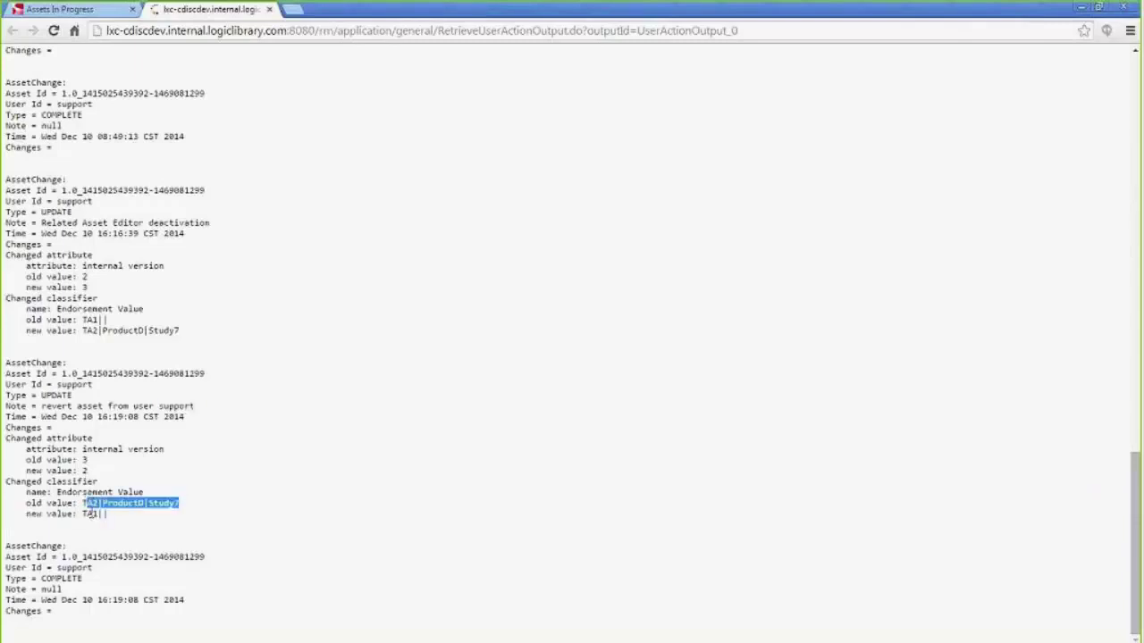
drag(83, 515, 113, 515)
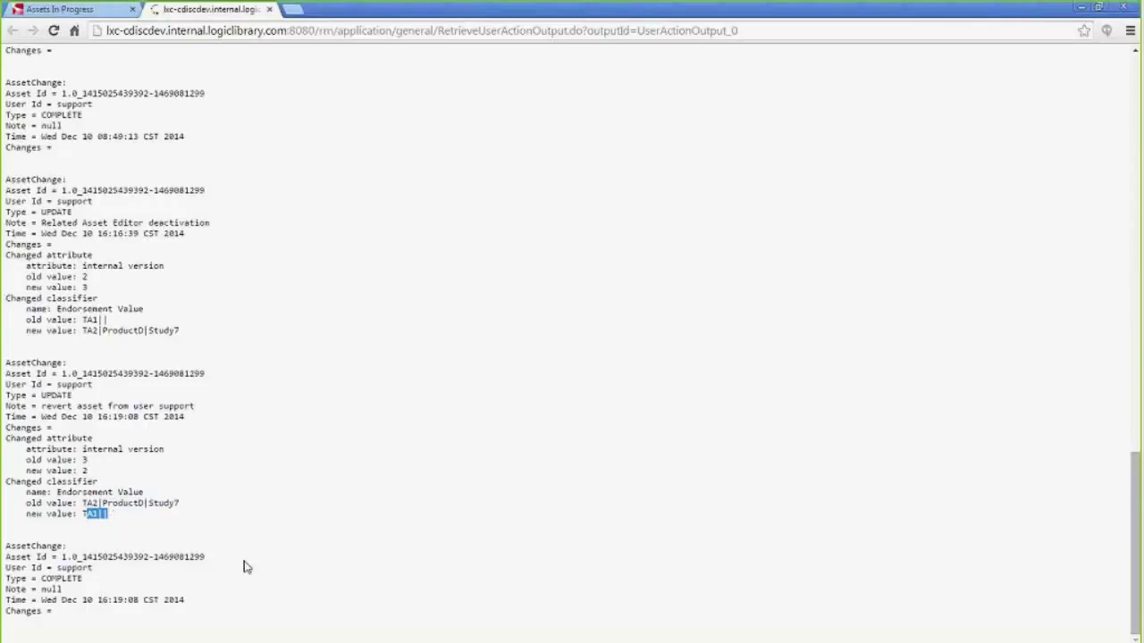
click(270, 10)
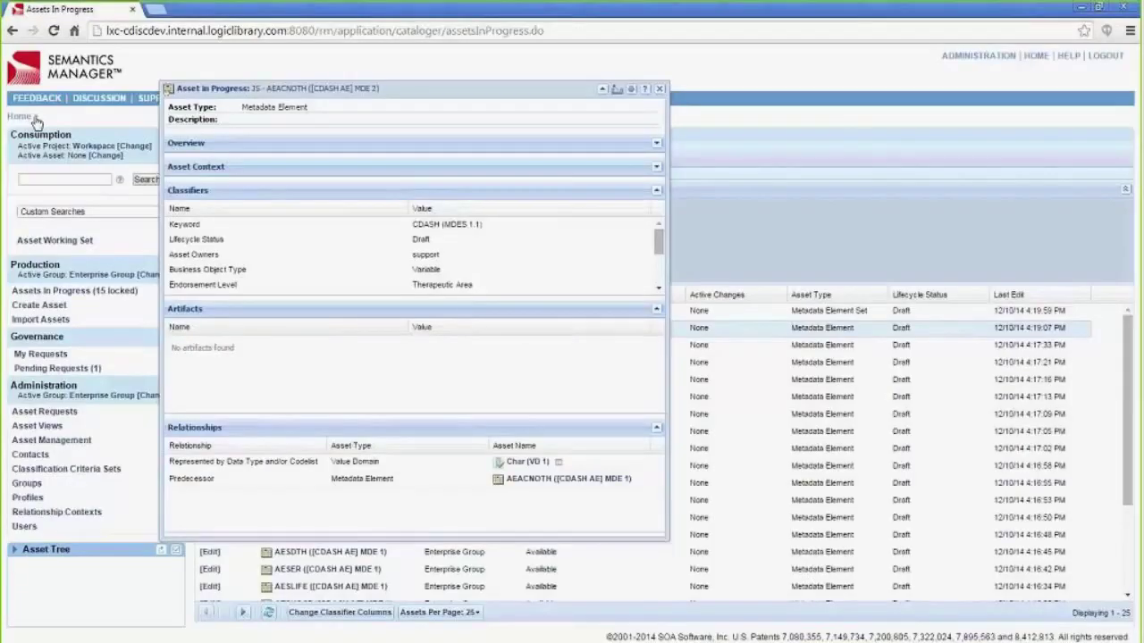